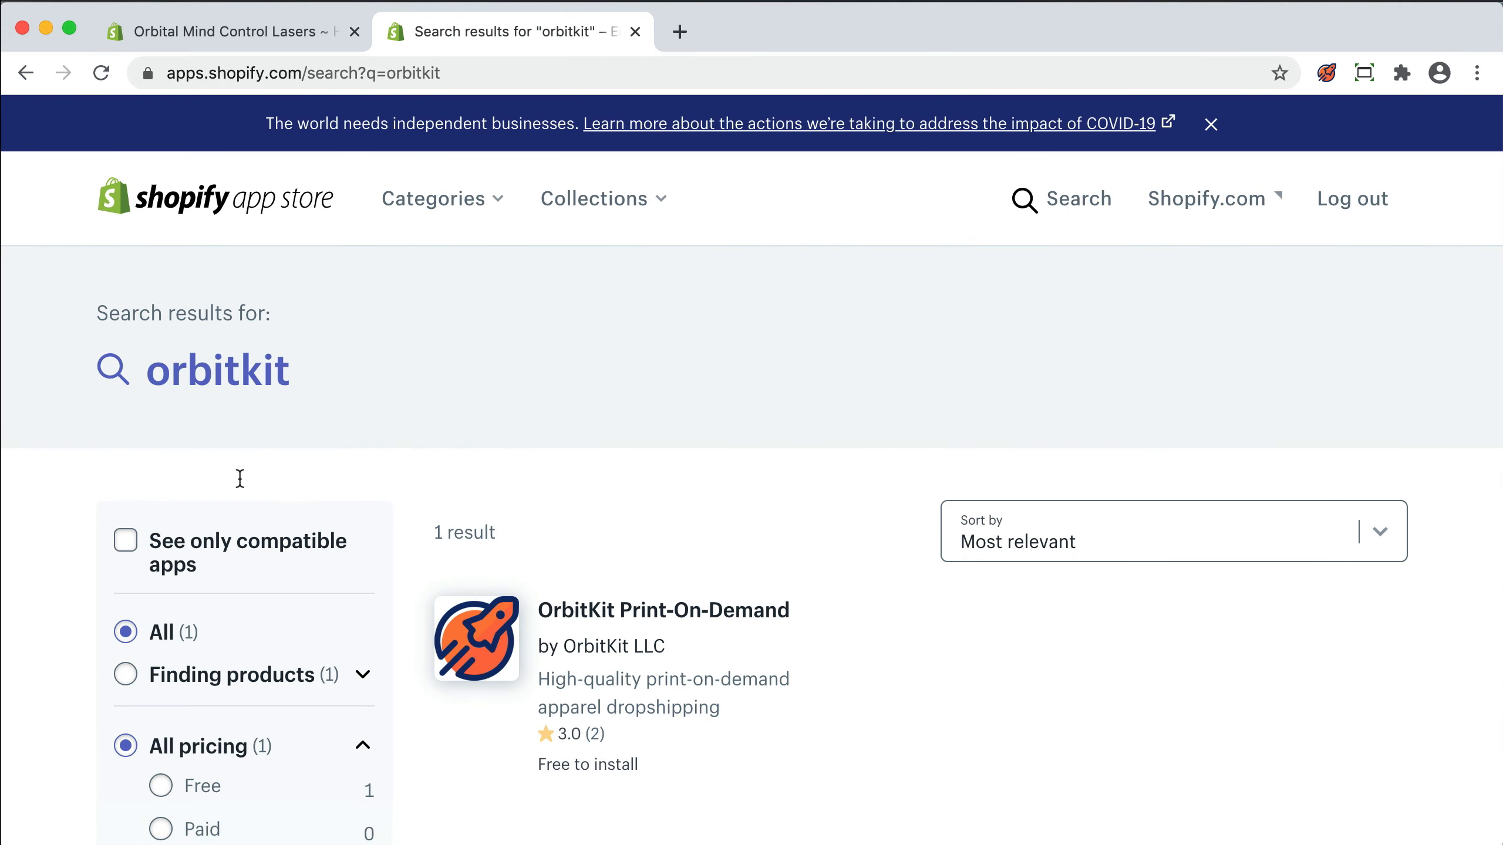
Step: Install the OrbitKit Print-On-Demand app on the Shopify store from its app store listing
left_click(496, 651)
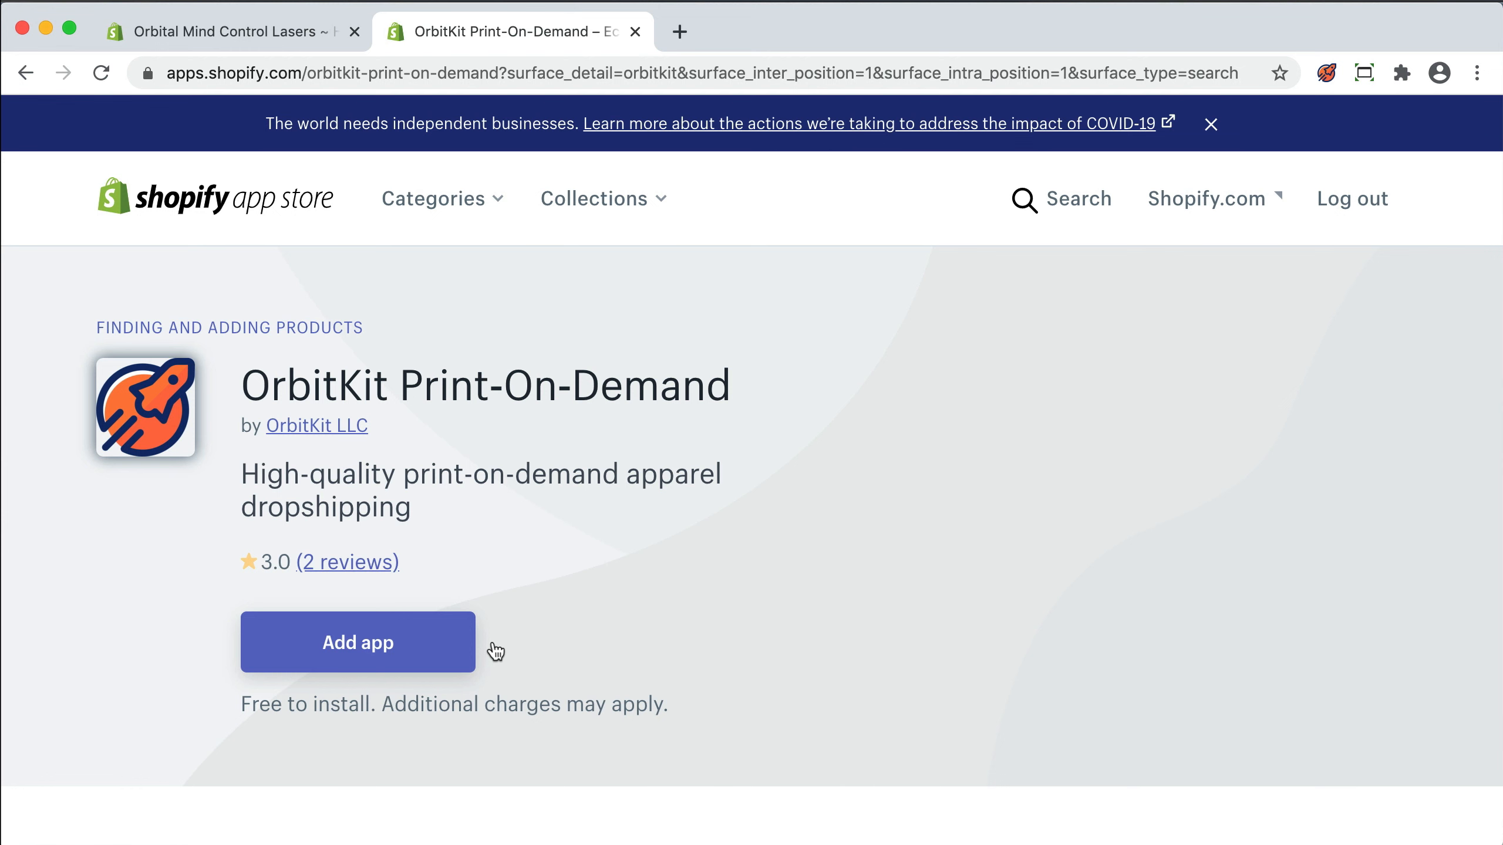
left_click(375, 643)
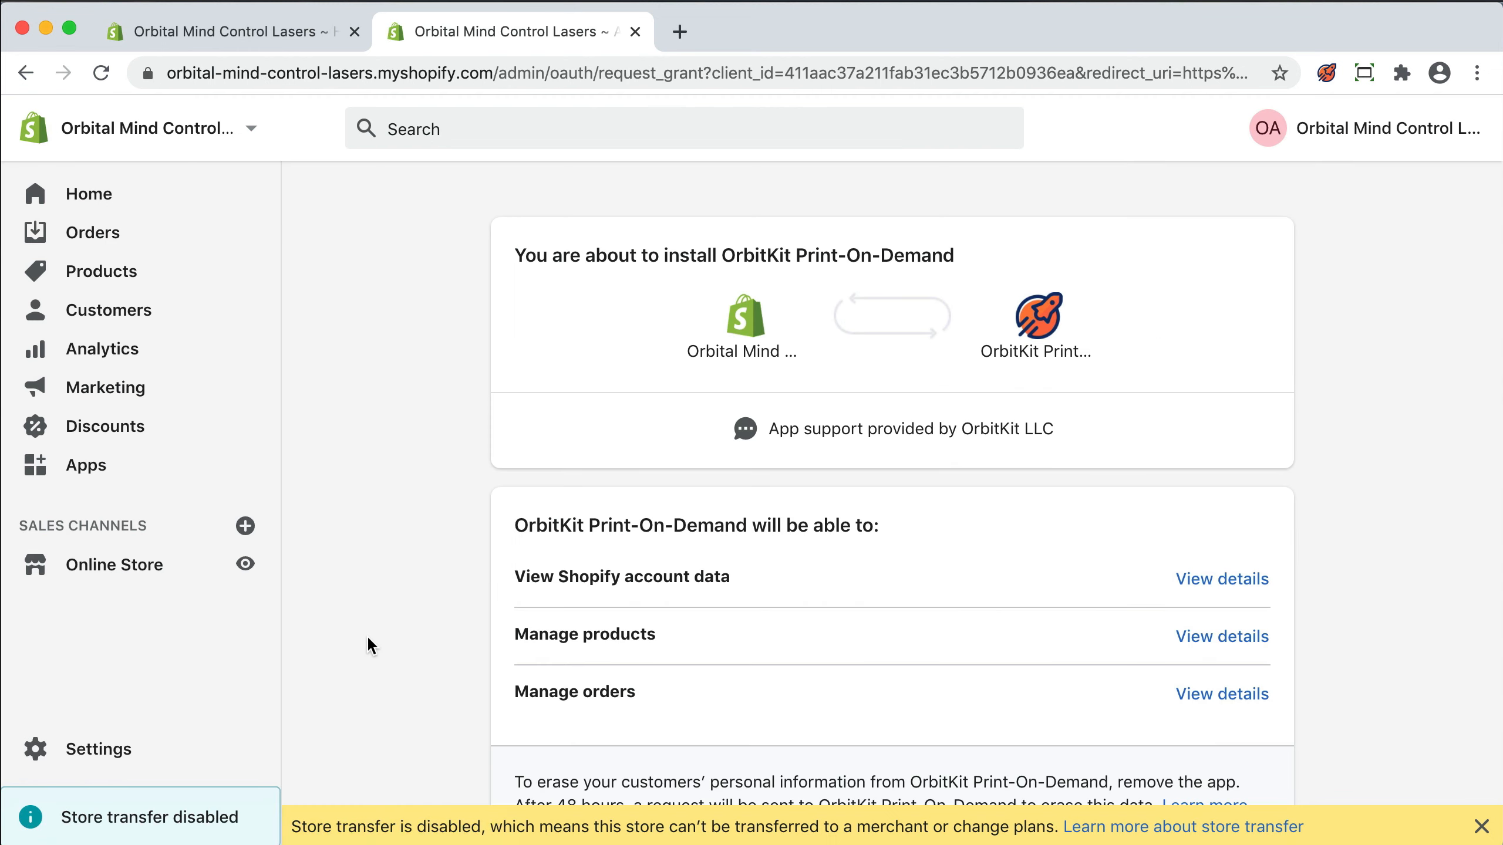
scroll(370, 644, "down", 4)
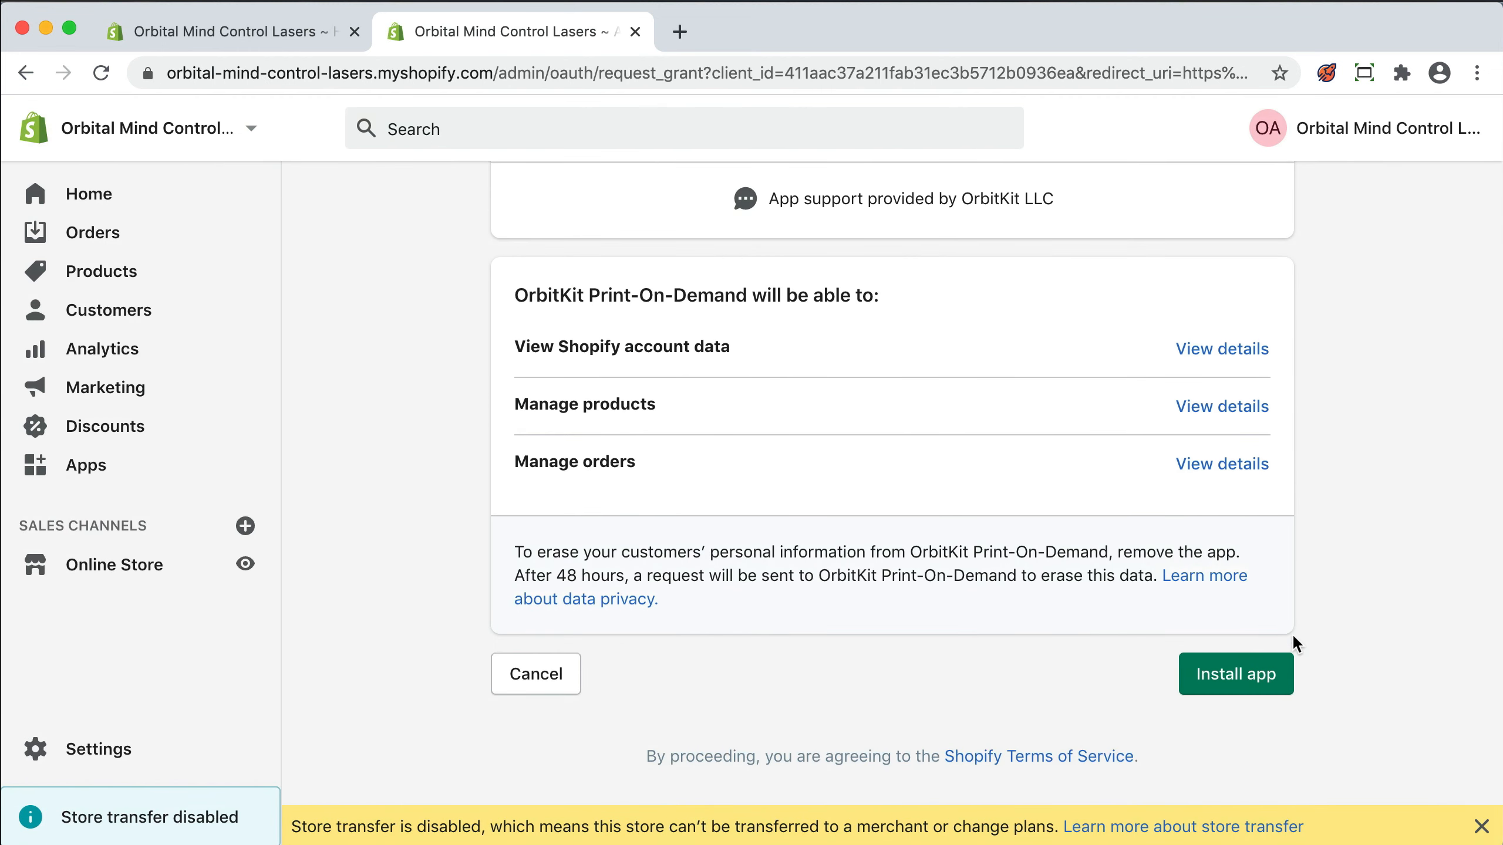
left_click(1278, 666)
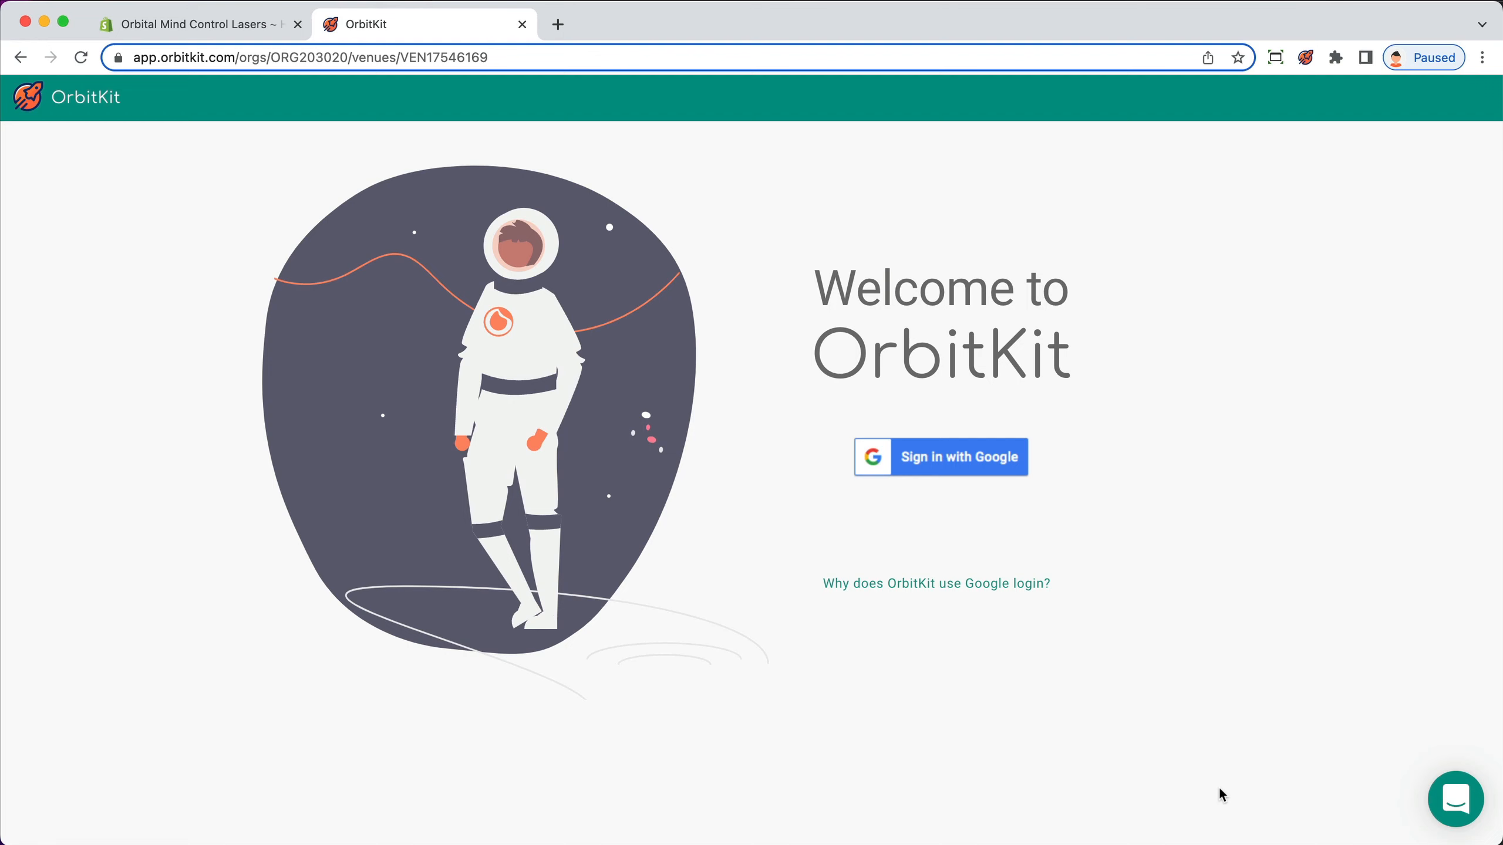
Step: Sign in to OrbitKit with the first listed Google account, entering the account password
left_click(942, 463)
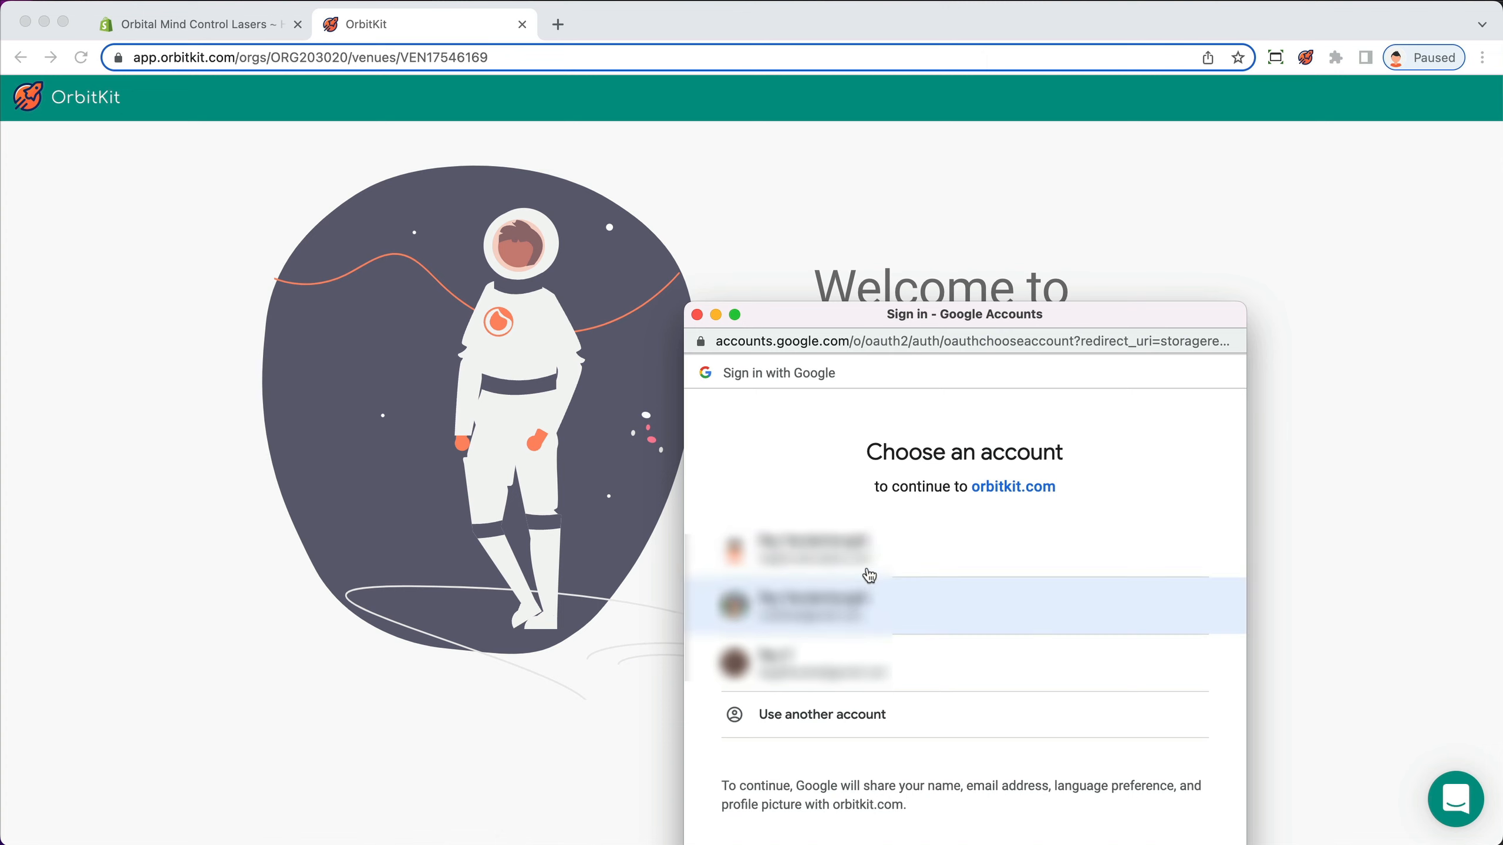
left_click(861, 552)
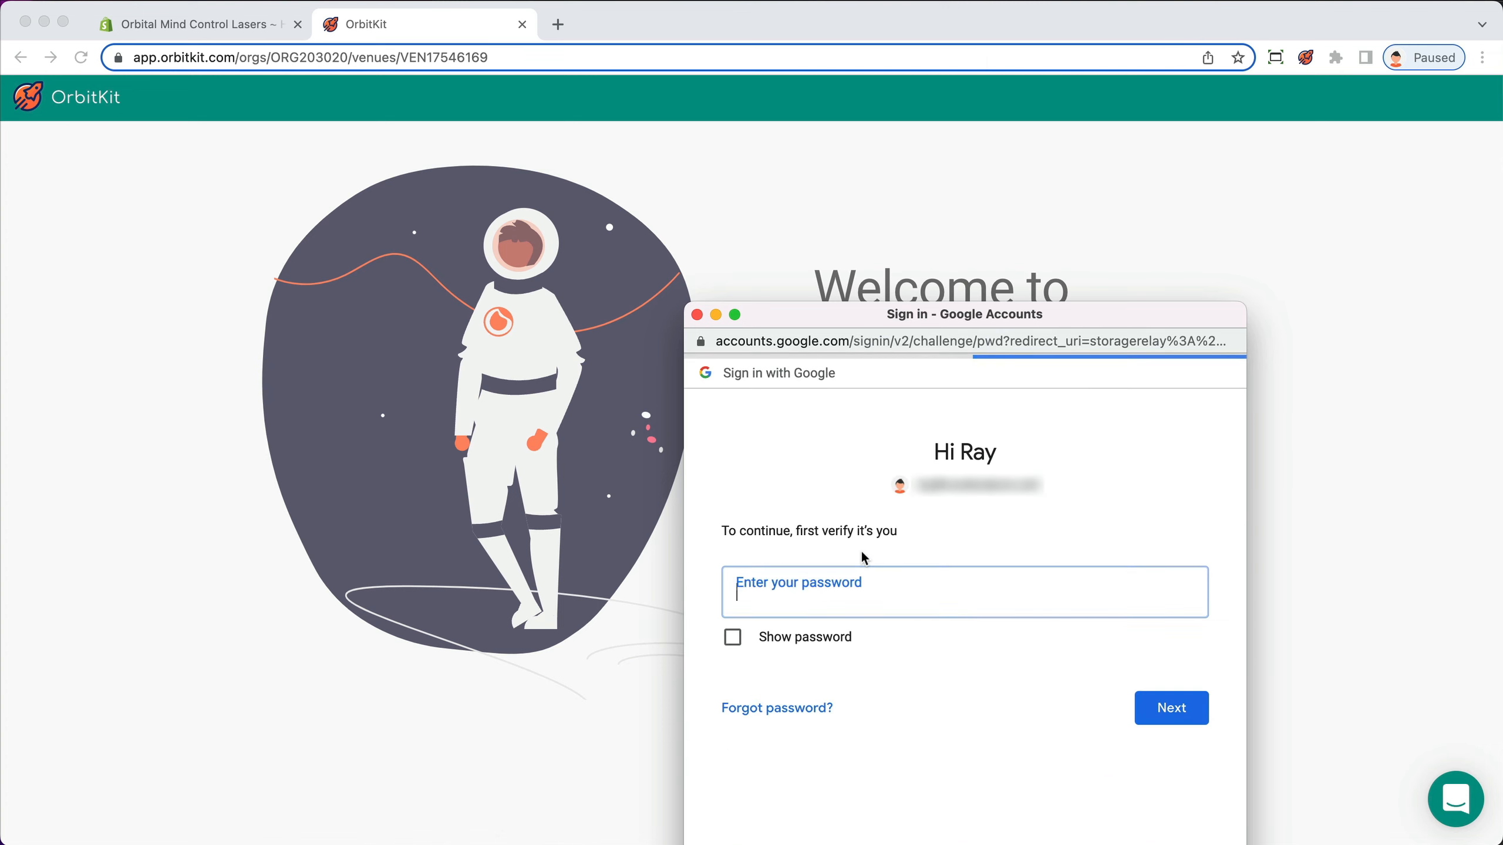
type("••••••••••••••")
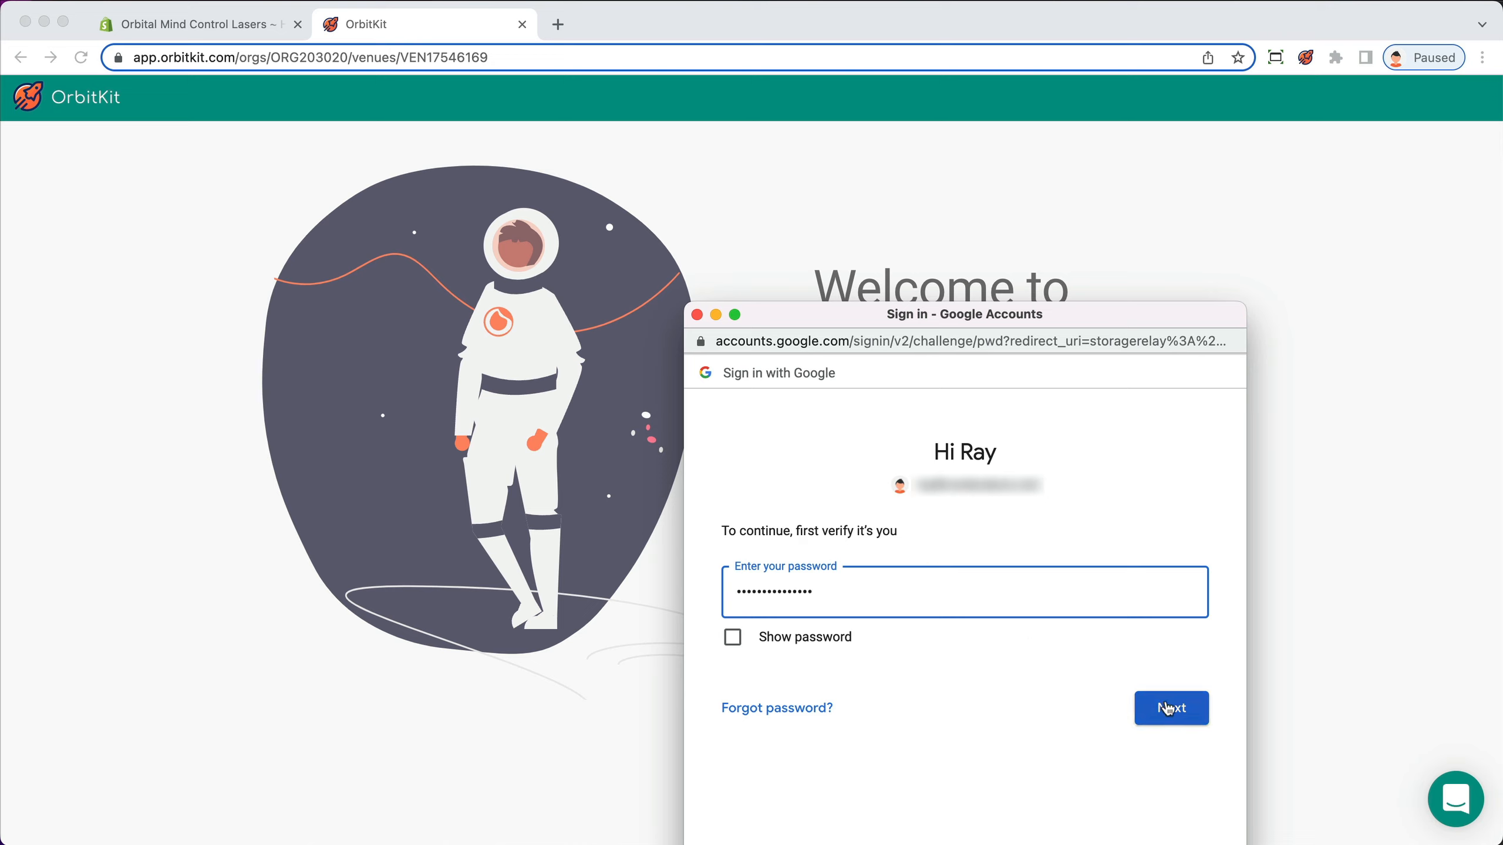
left_click(1167, 709)
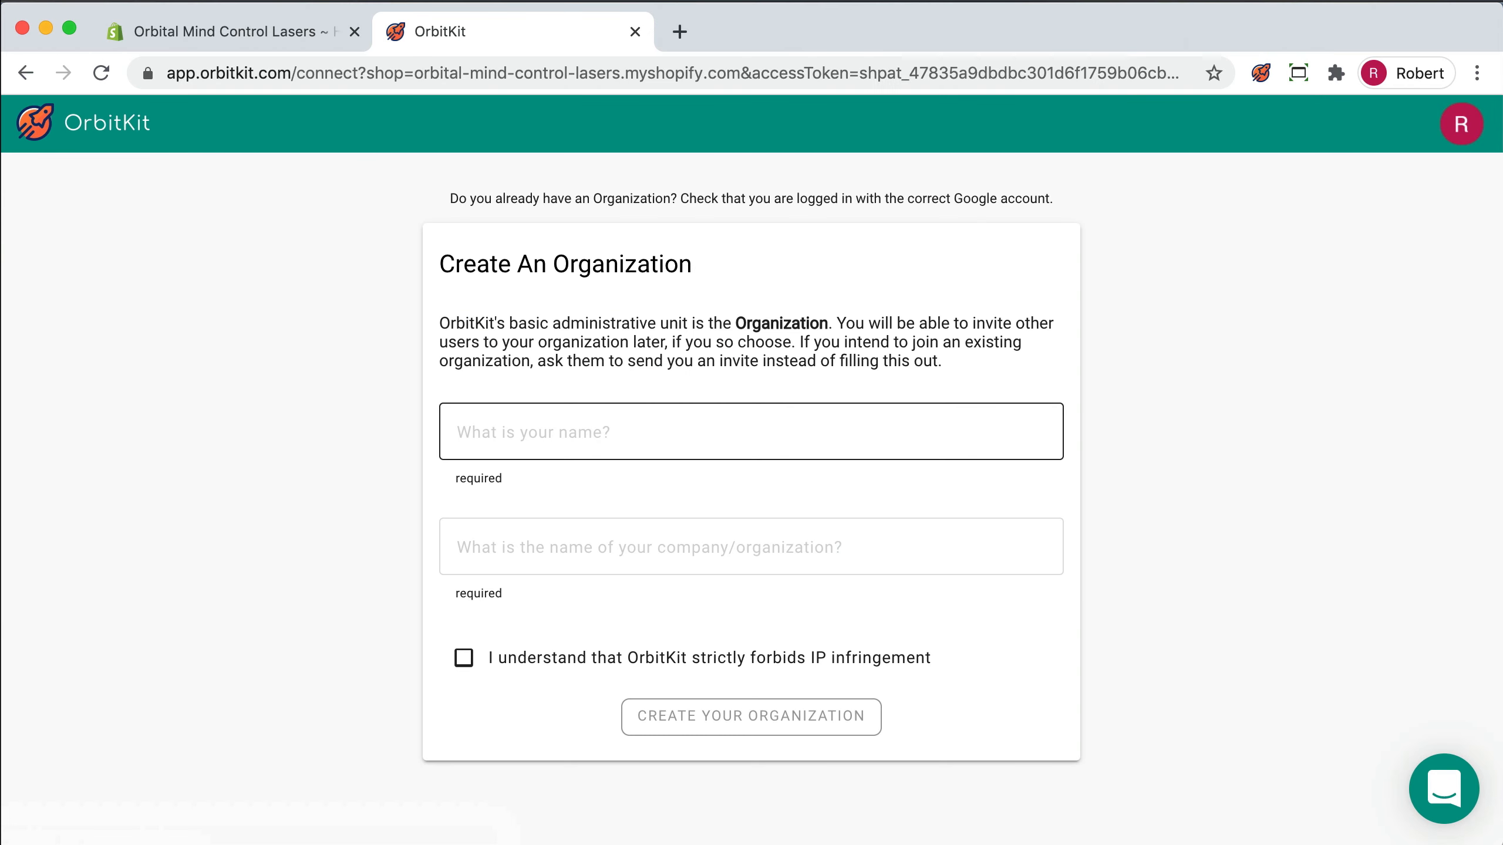
Step: Create an organization named Slackville, filling in the owner's full name and accepting the IP infringement rule
left_click(473, 428)
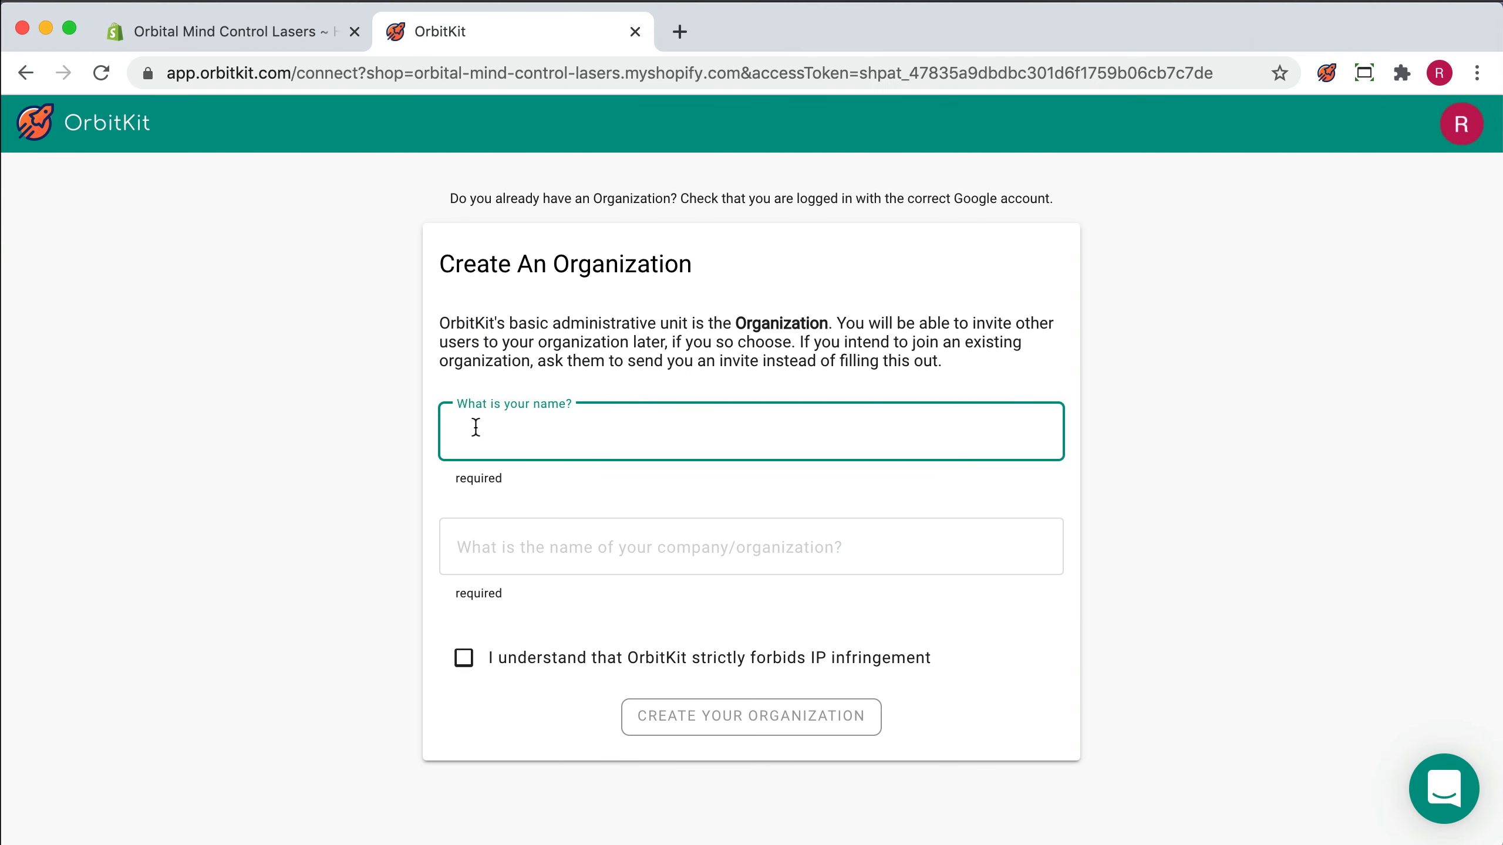
type("Bob Dobbs")
key("Tab")
type("Slackville")
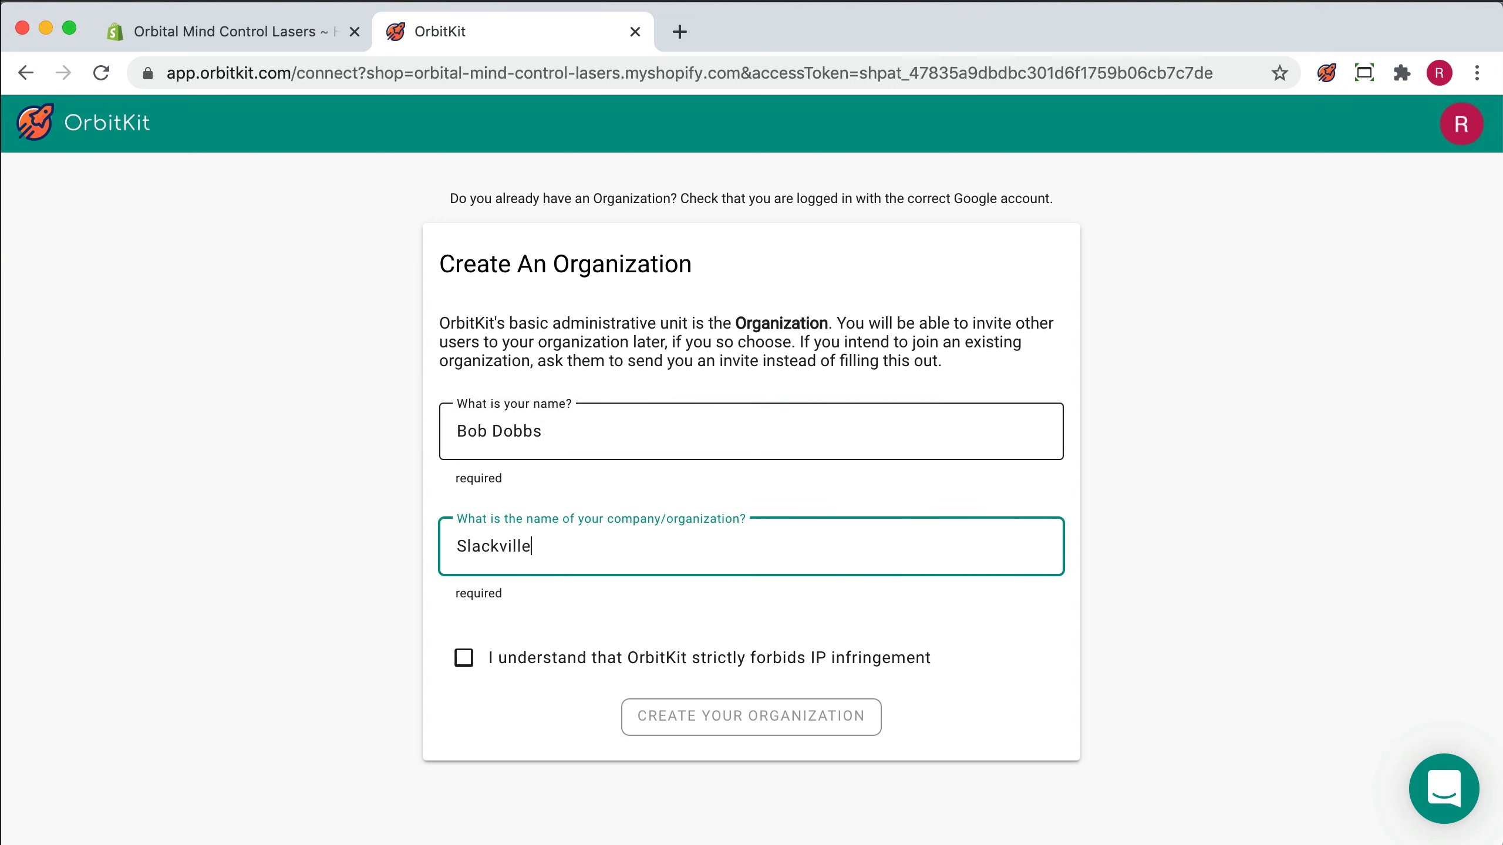
left_click(463, 658)
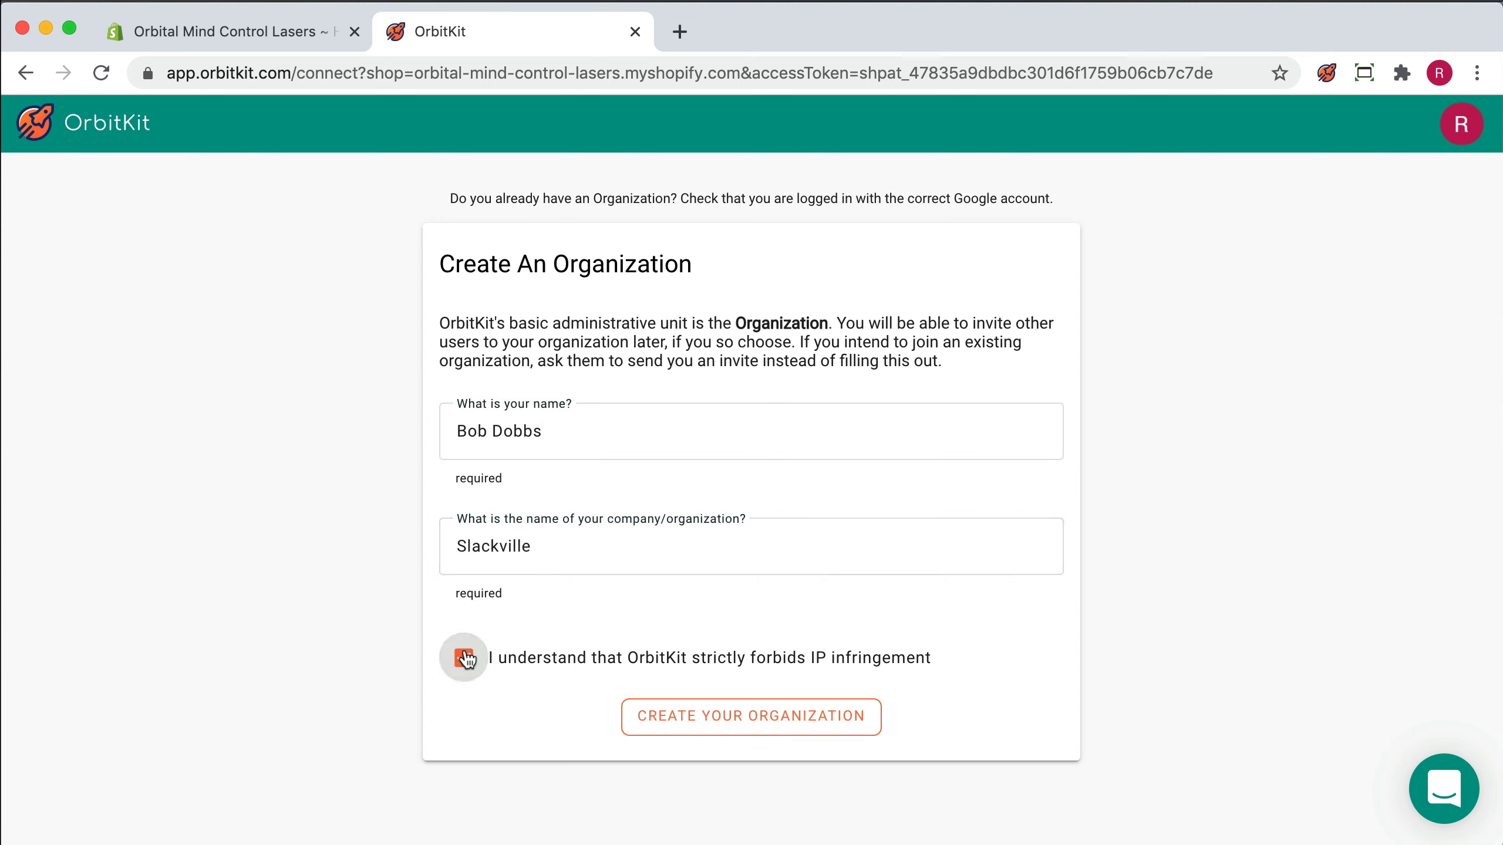
left_click(657, 707)
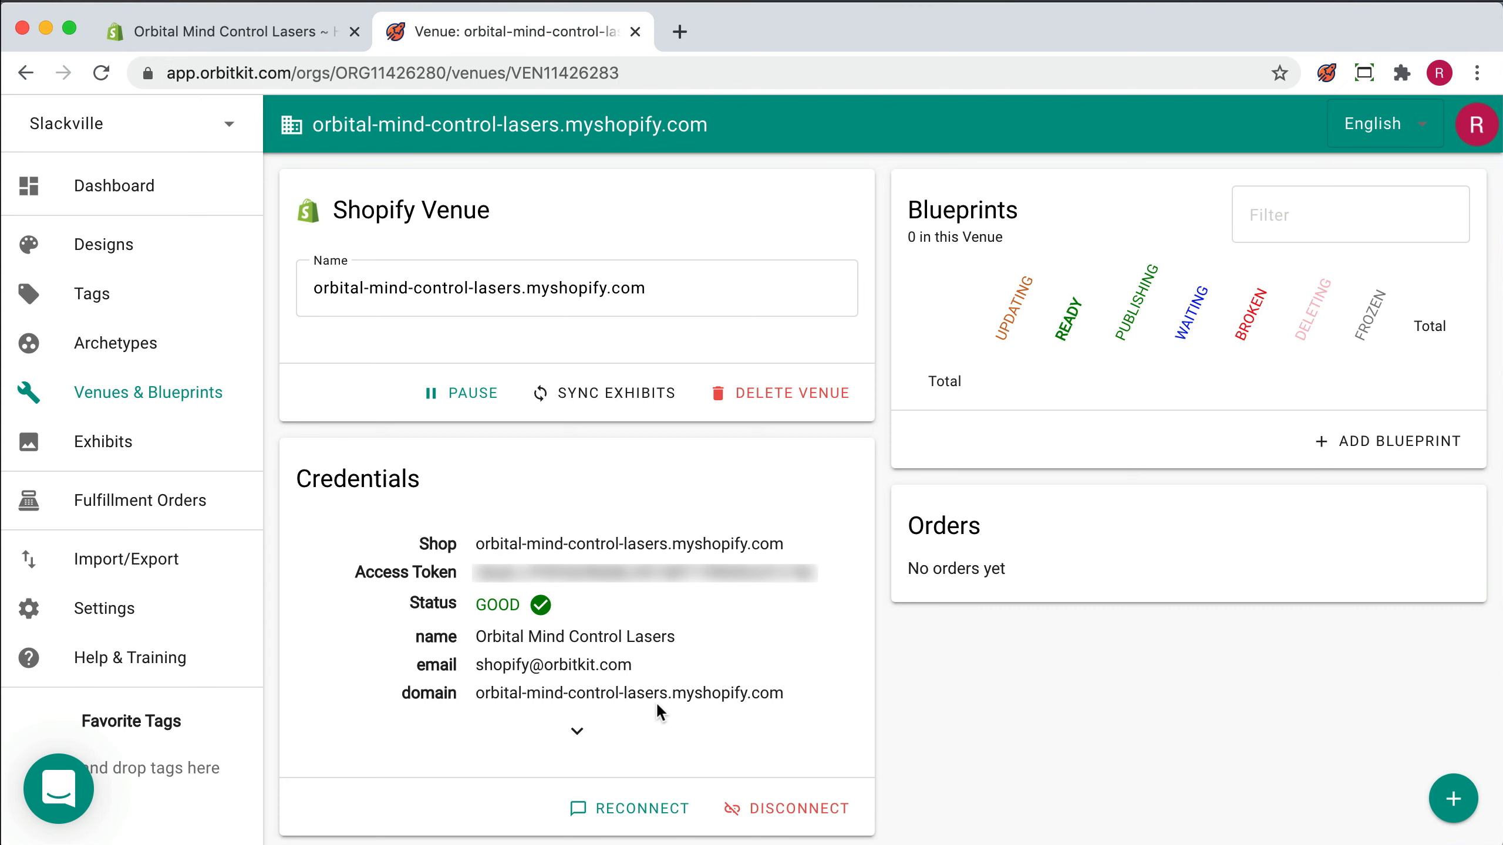
Step: Create a Unisex T-Shirt blueprint in the Shopify venue and add royal blue and dark heathered grey to its chosen colors
left_click(1437, 793)
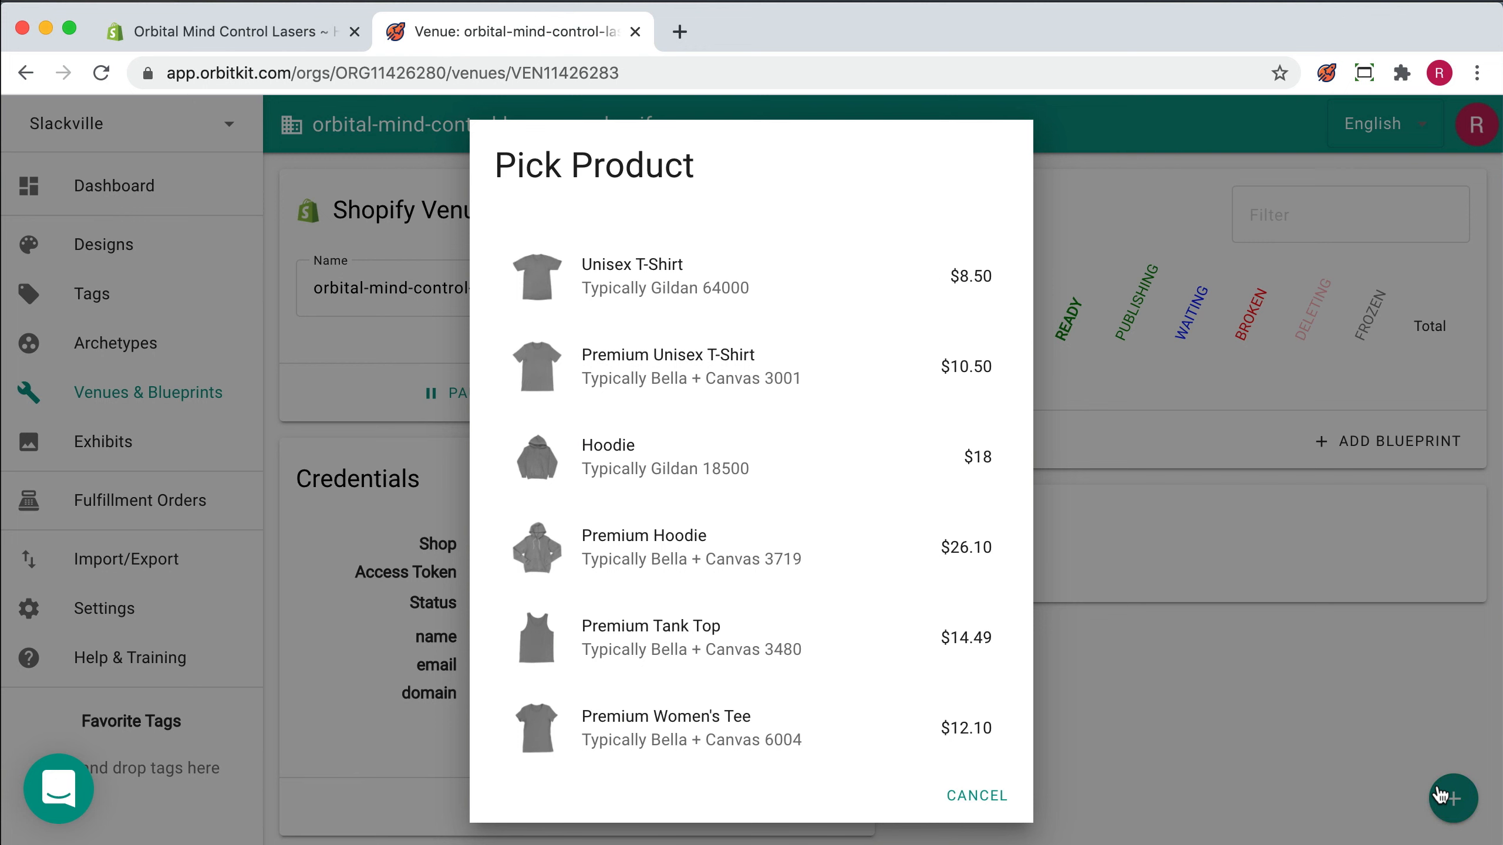
left_click(750, 293)
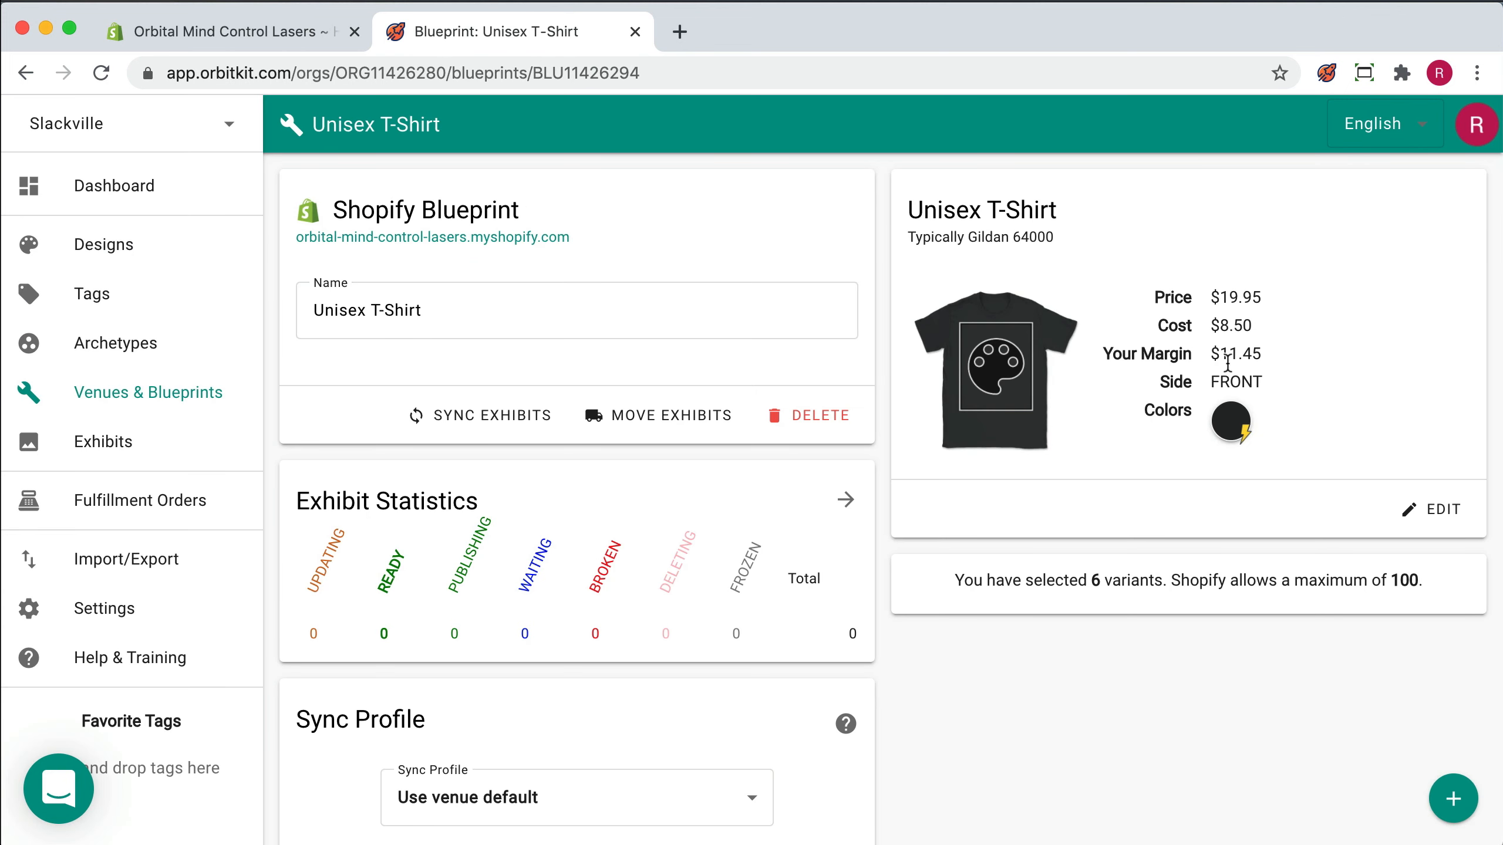
left_click(1404, 508)
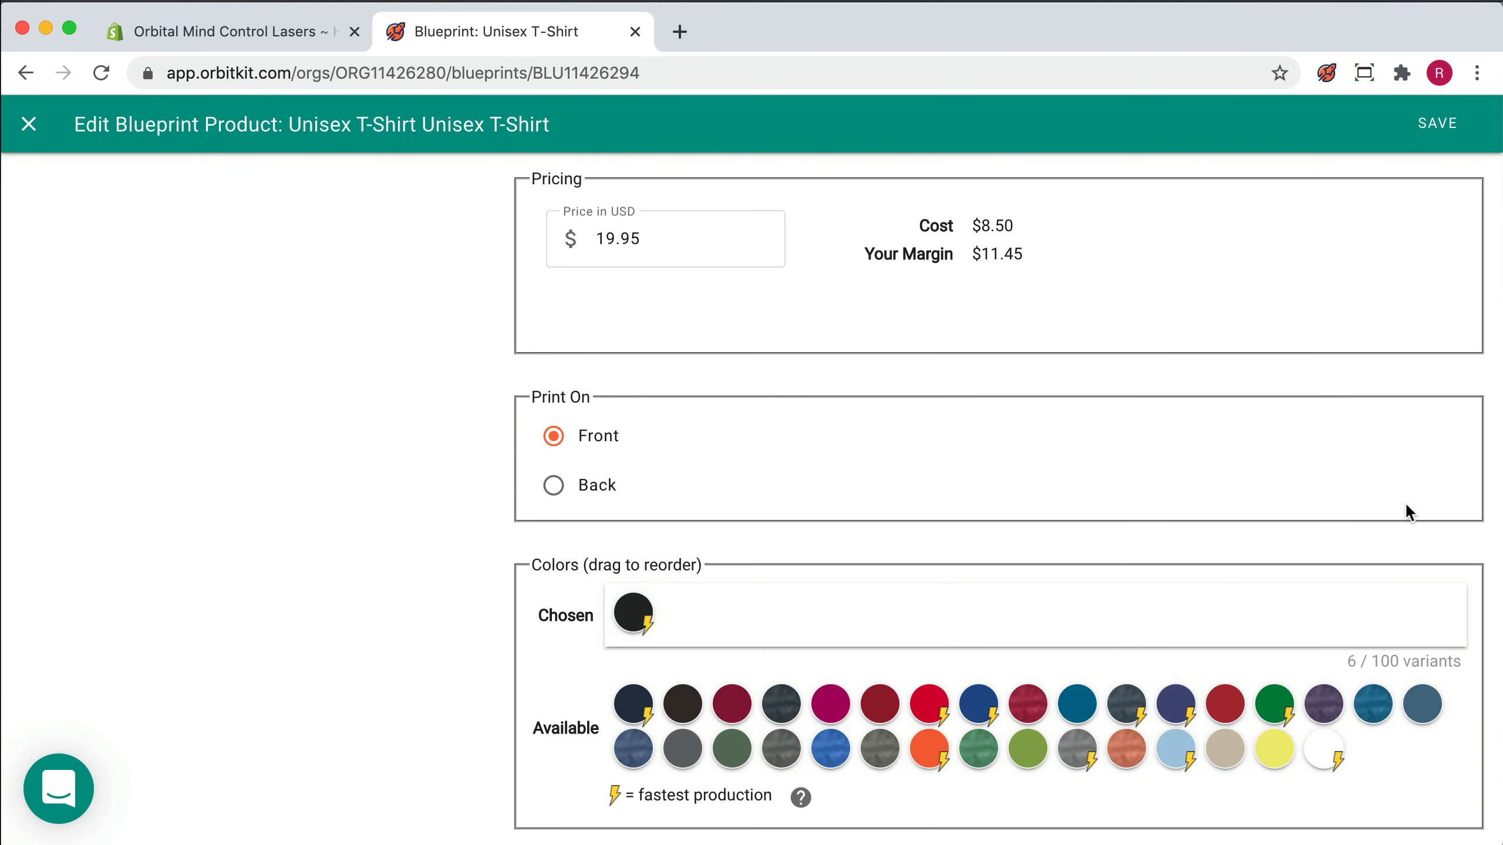
left_click(978, 703)
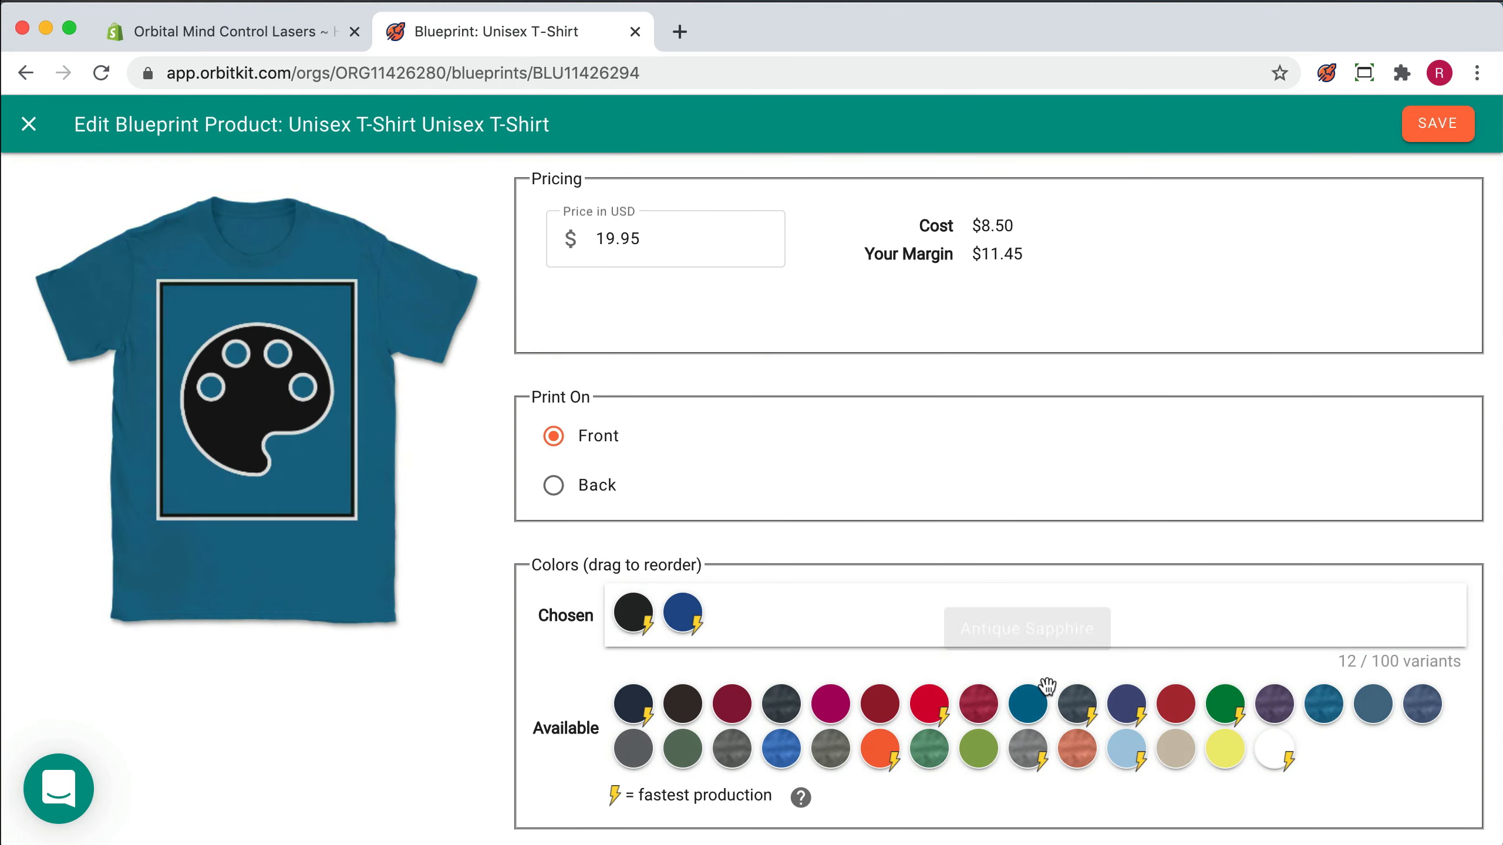
left_click(1086, 702)
Step: Set the Unisex T-Shirt price to 25 USD and save the blueprint product
left_click(631, 249)
double_click(631, 240)
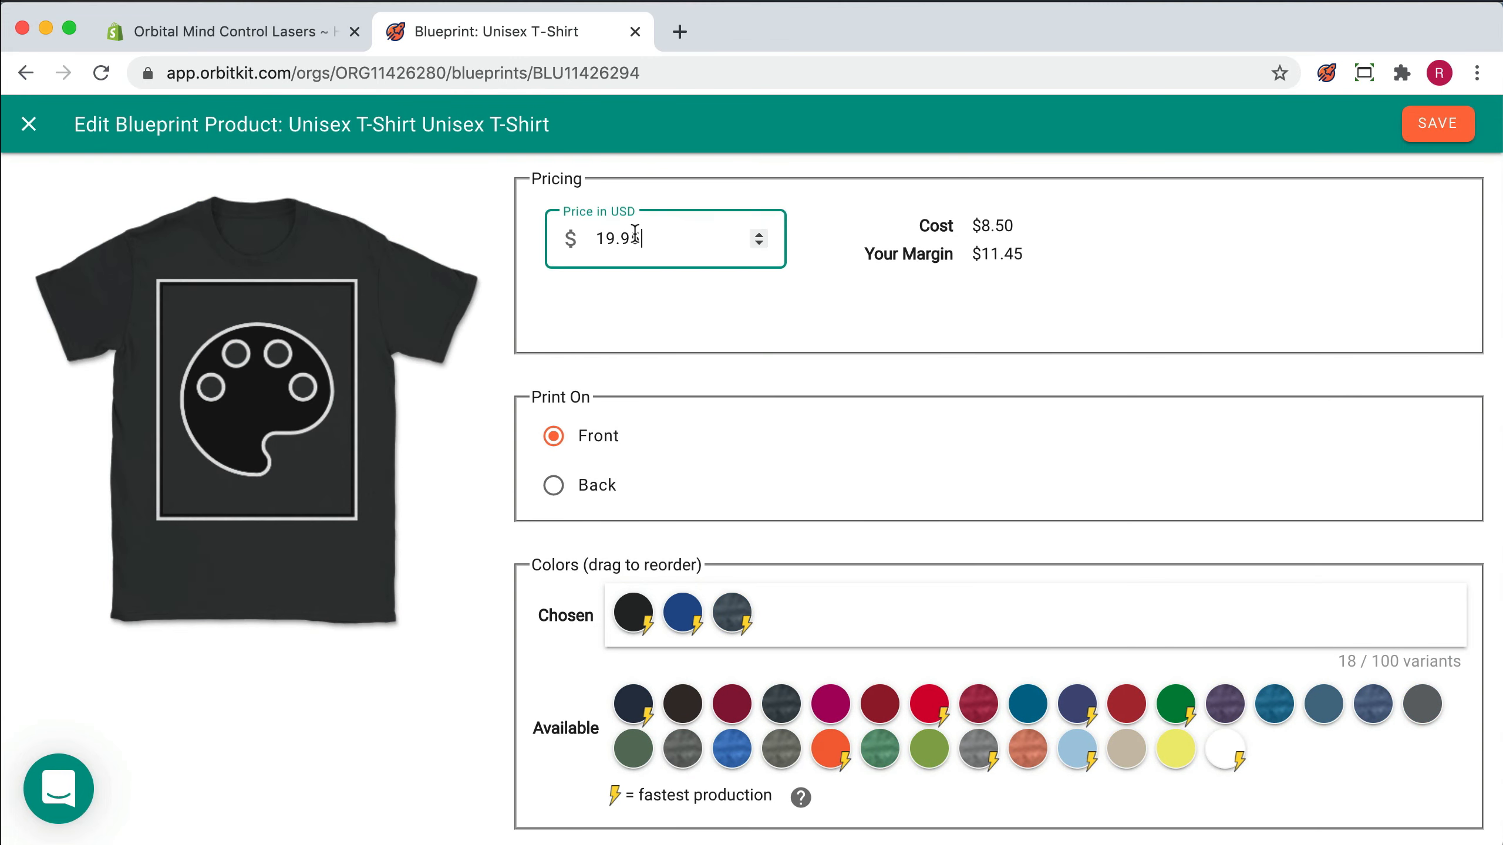
type("25")
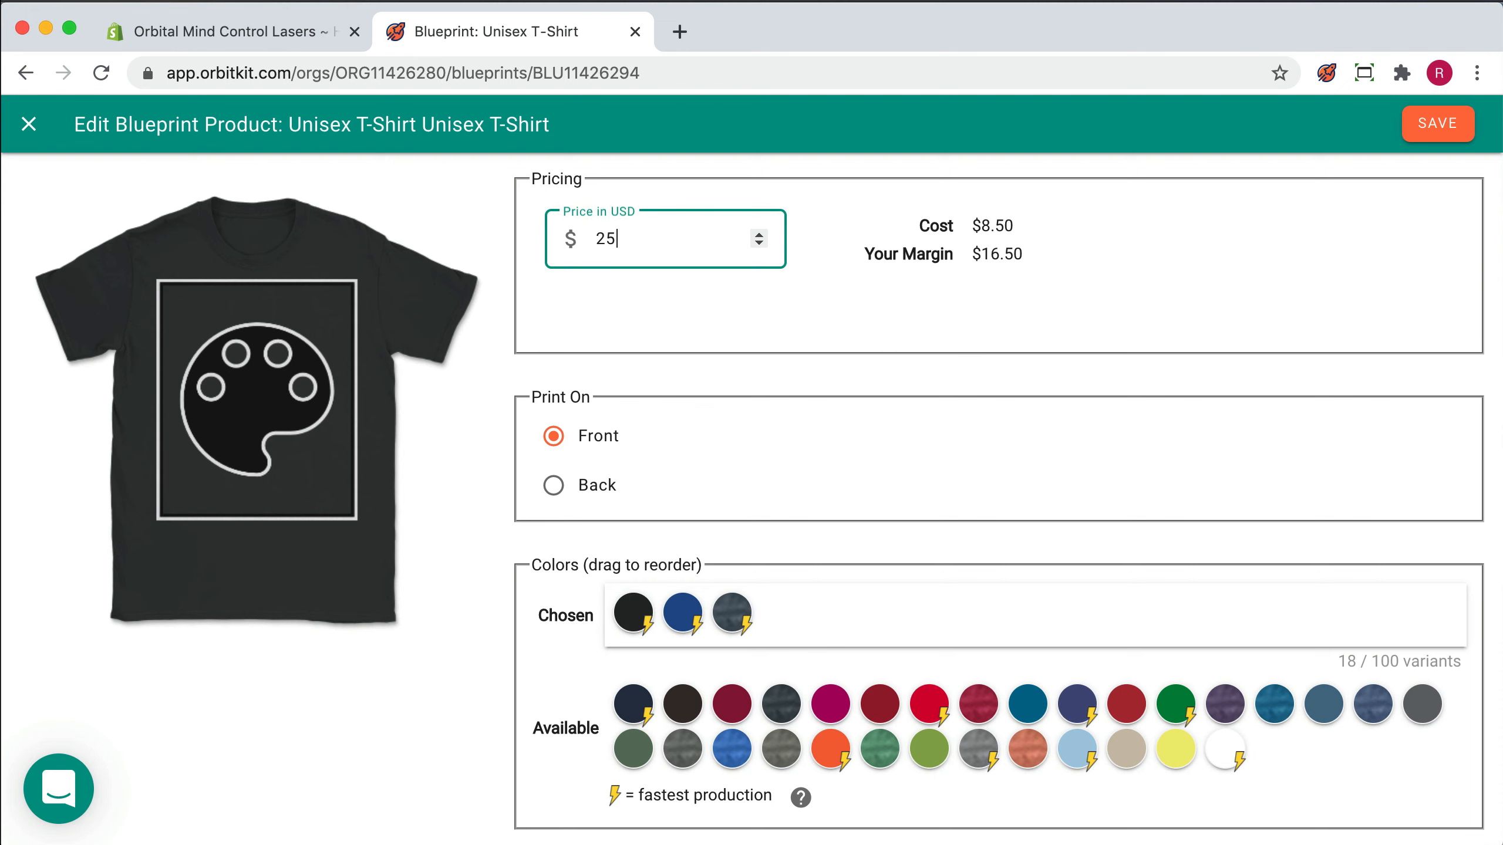
left_click(1412, 125)
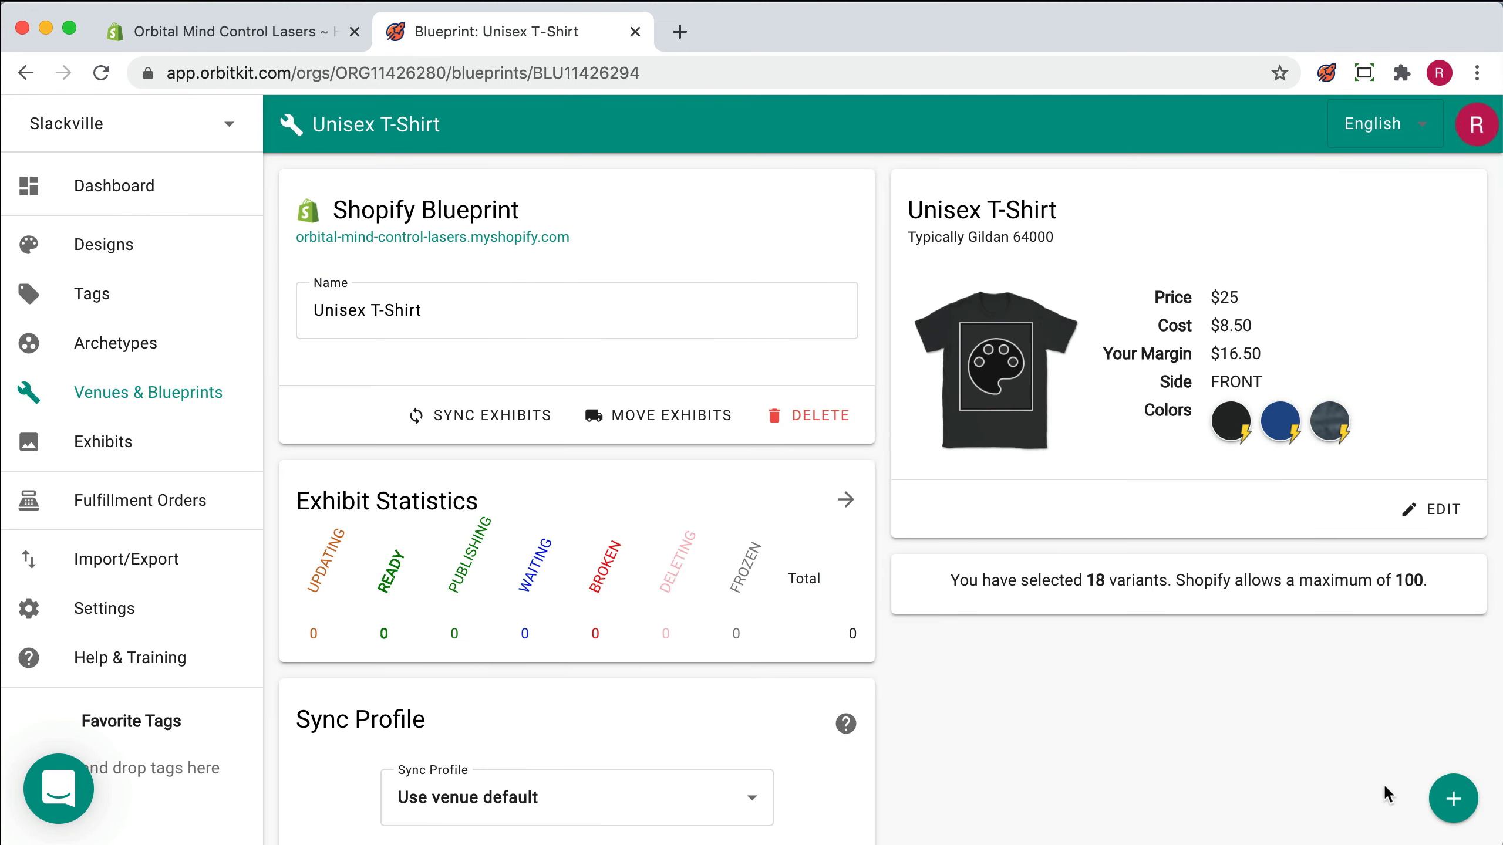
Step: Add the Gildan 18500 Hoodie to the blueprint, choose royal blue and dark heathered grey as extra colors, and save it
left_click(1438, 804)
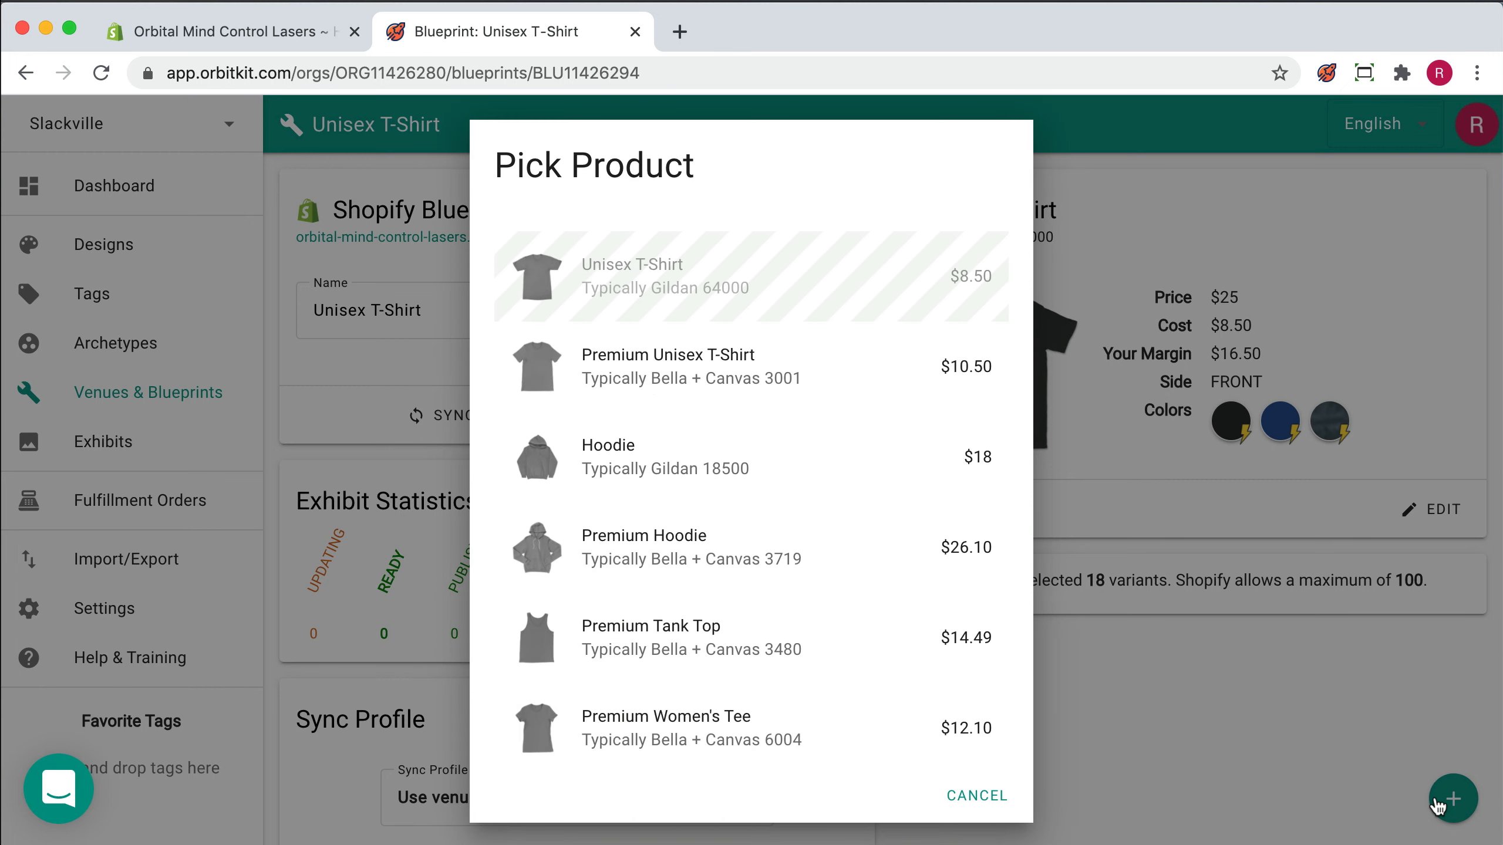
left_click(823, 492)
scroll(825, 492, "down", 3)
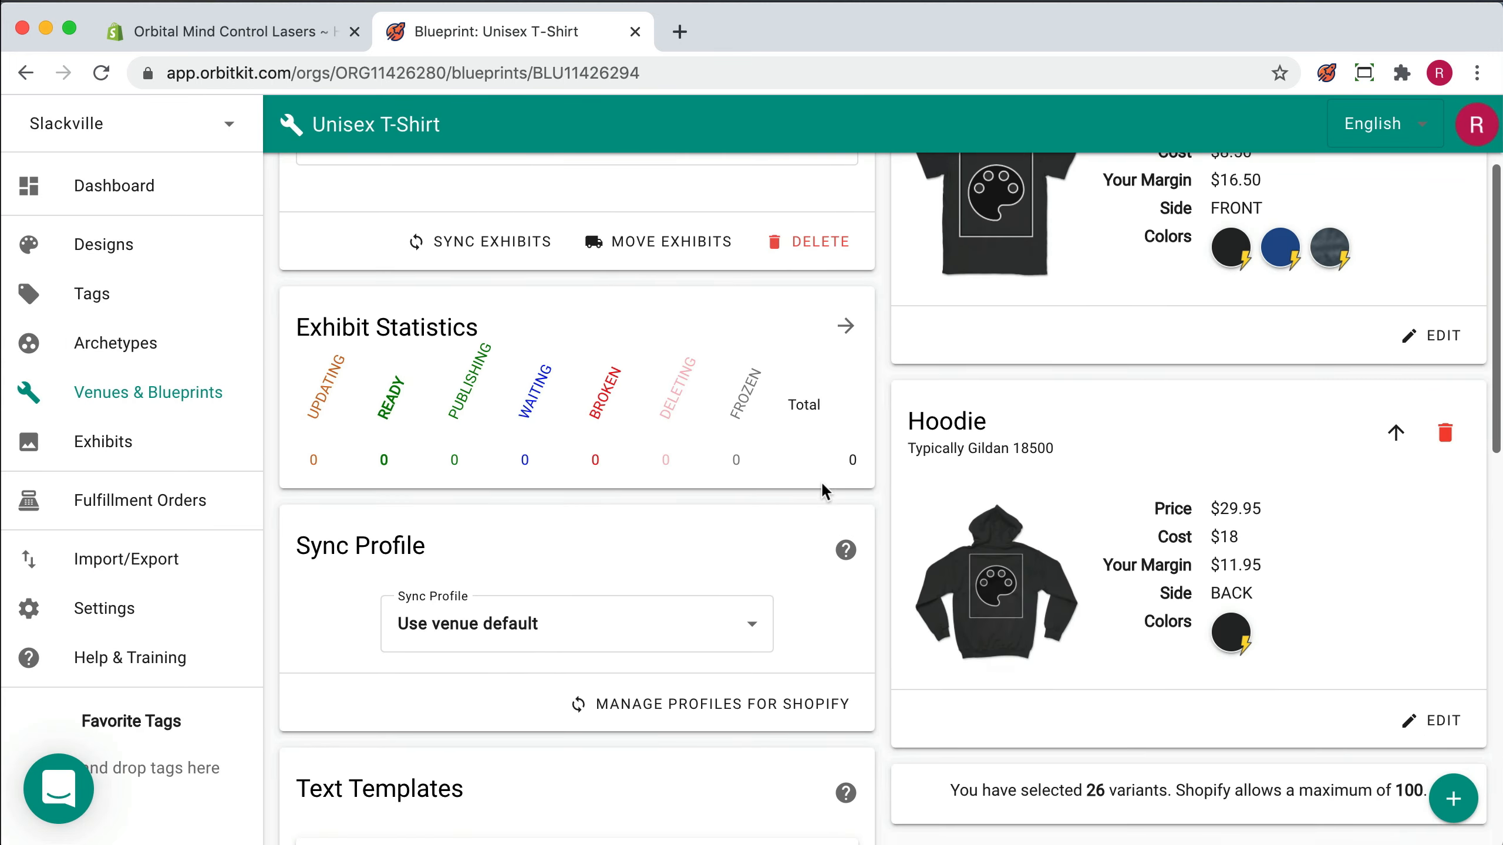
left_click(1434, 686)
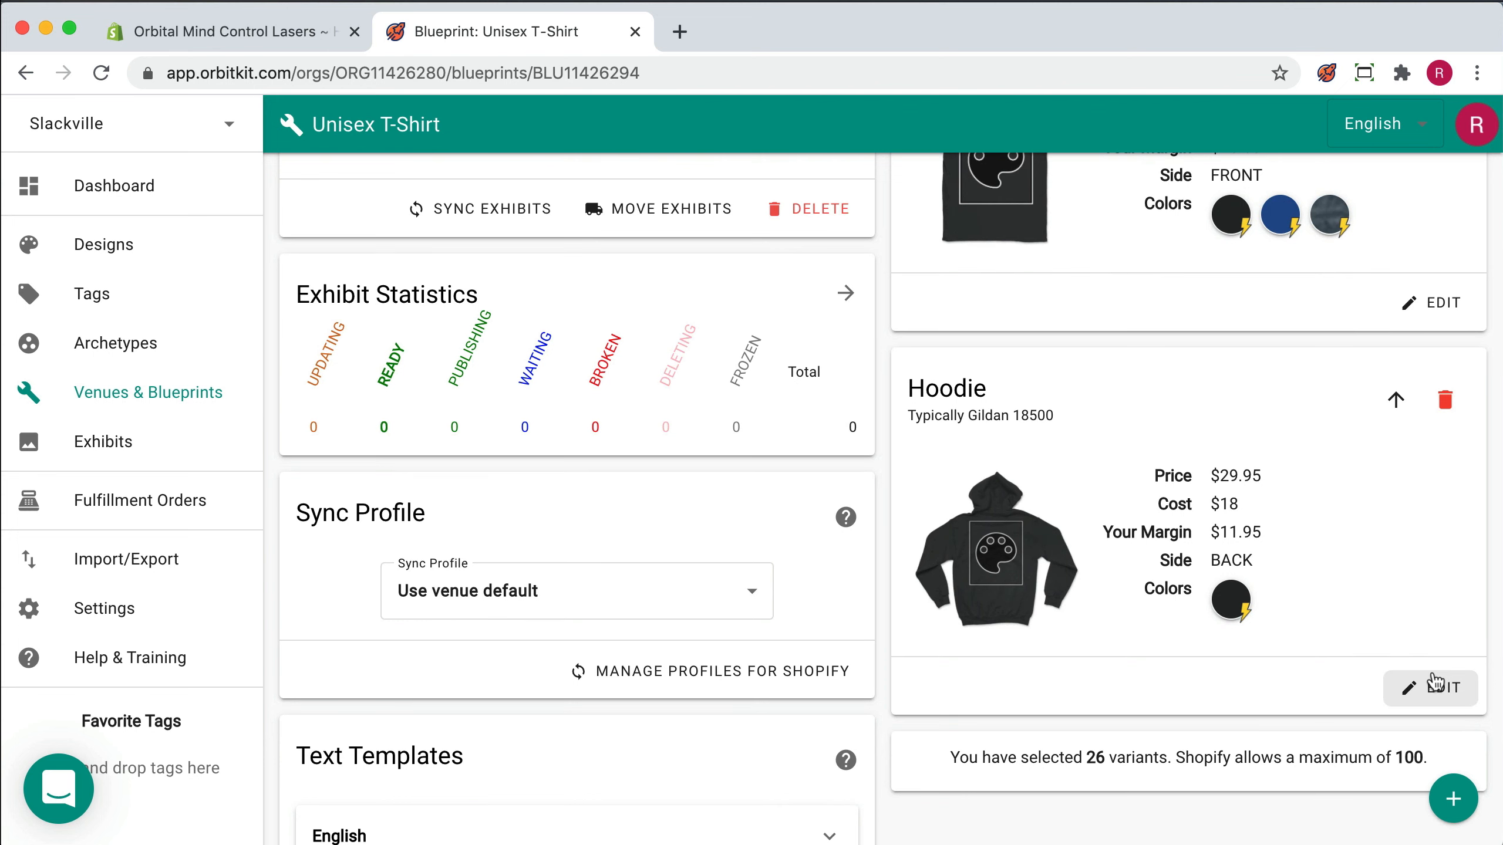
left_click(1028, 704)
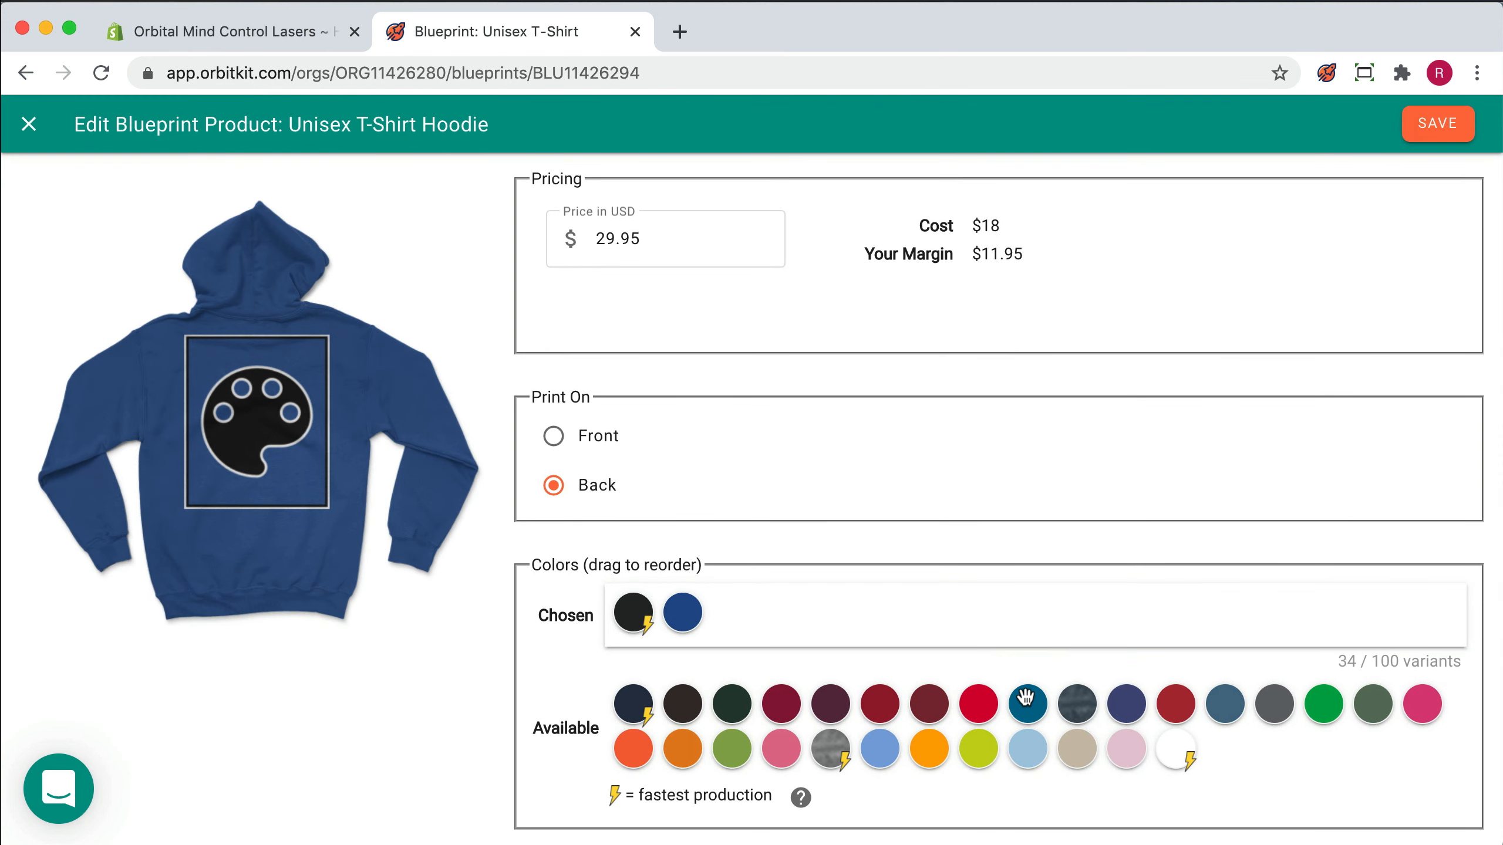
left_click(1077, 704)
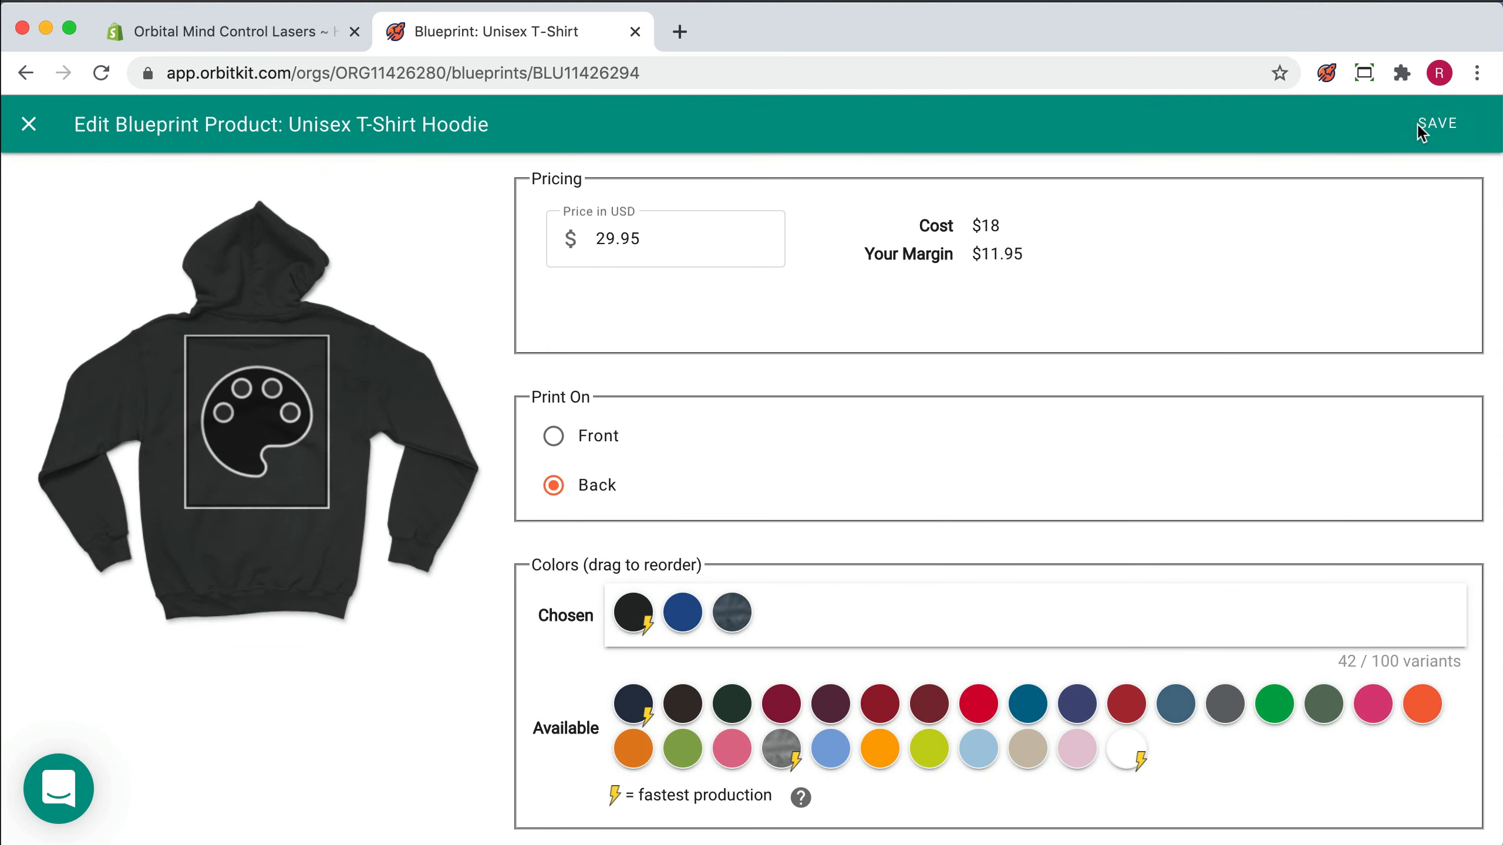
left_click(1435, 123)
Step: Rename the blueprint as "Dark Shirt and Hoodie"
scroll(1164, 334, "up", 5)
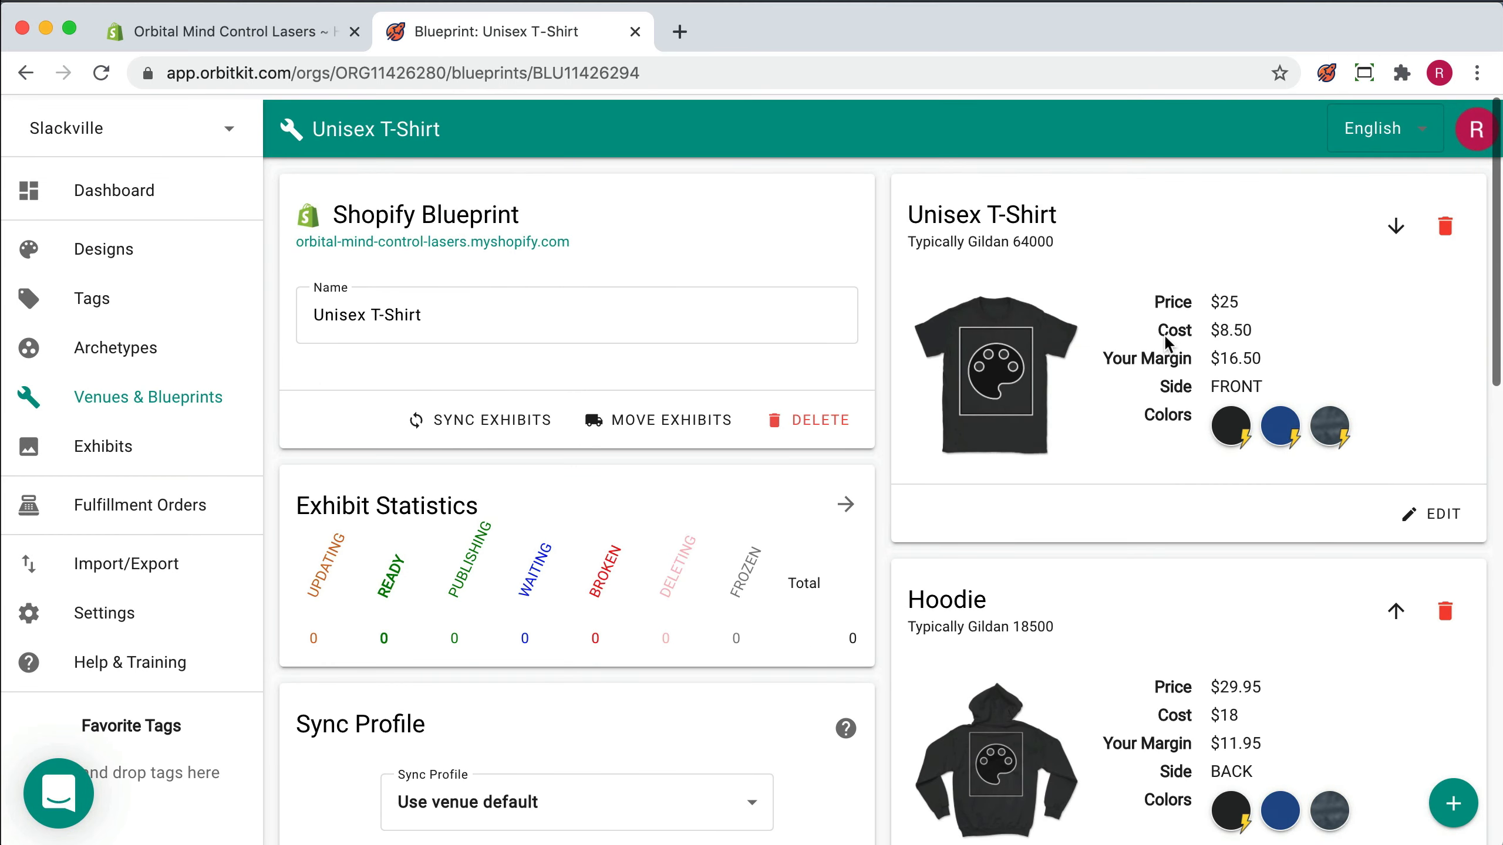
left_click(539, 300)
key("super+a")
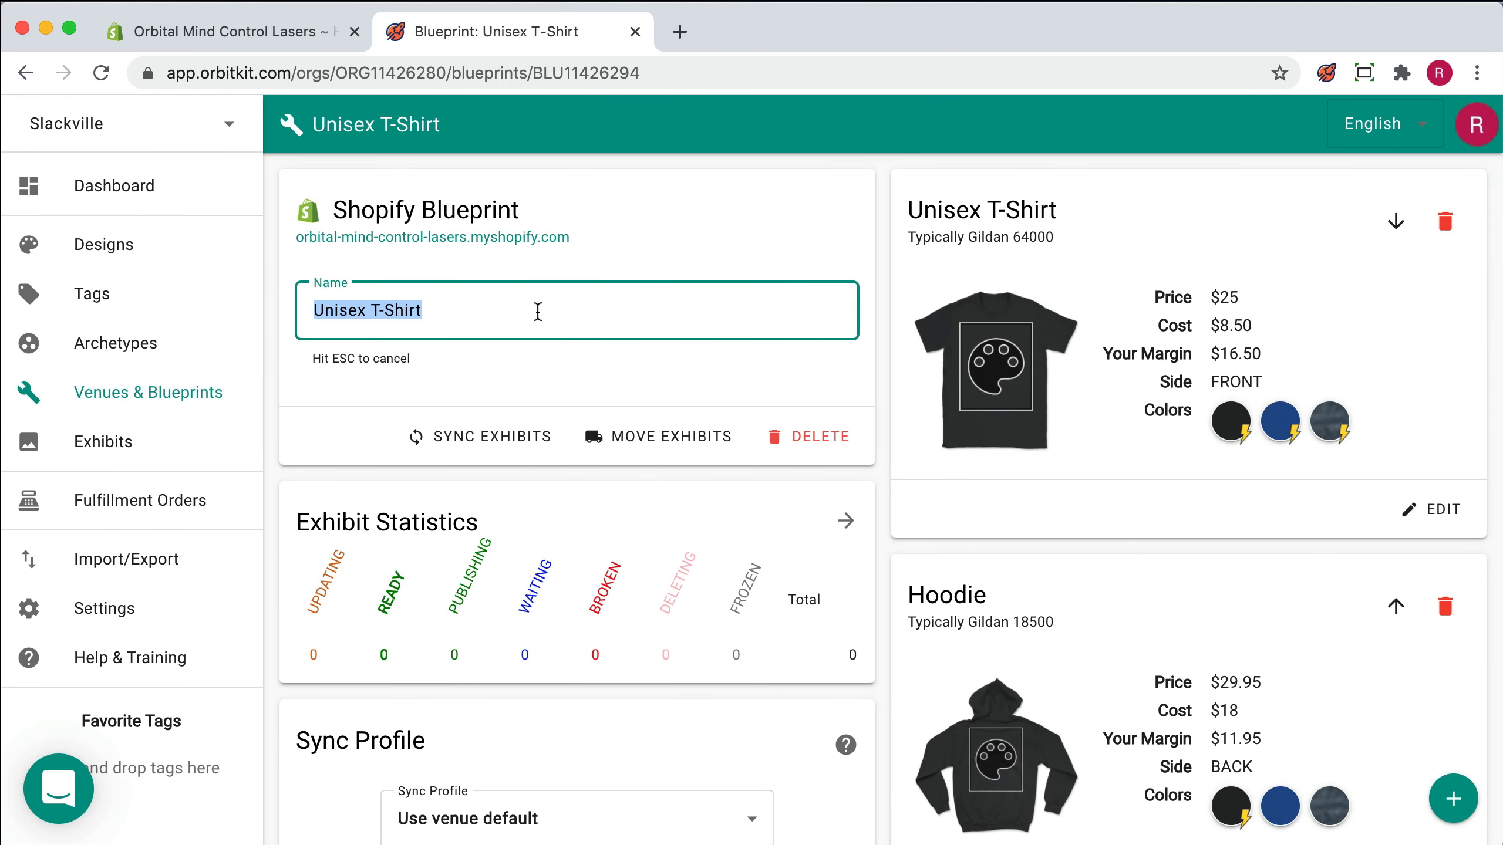
type("Dark Shirt and ")
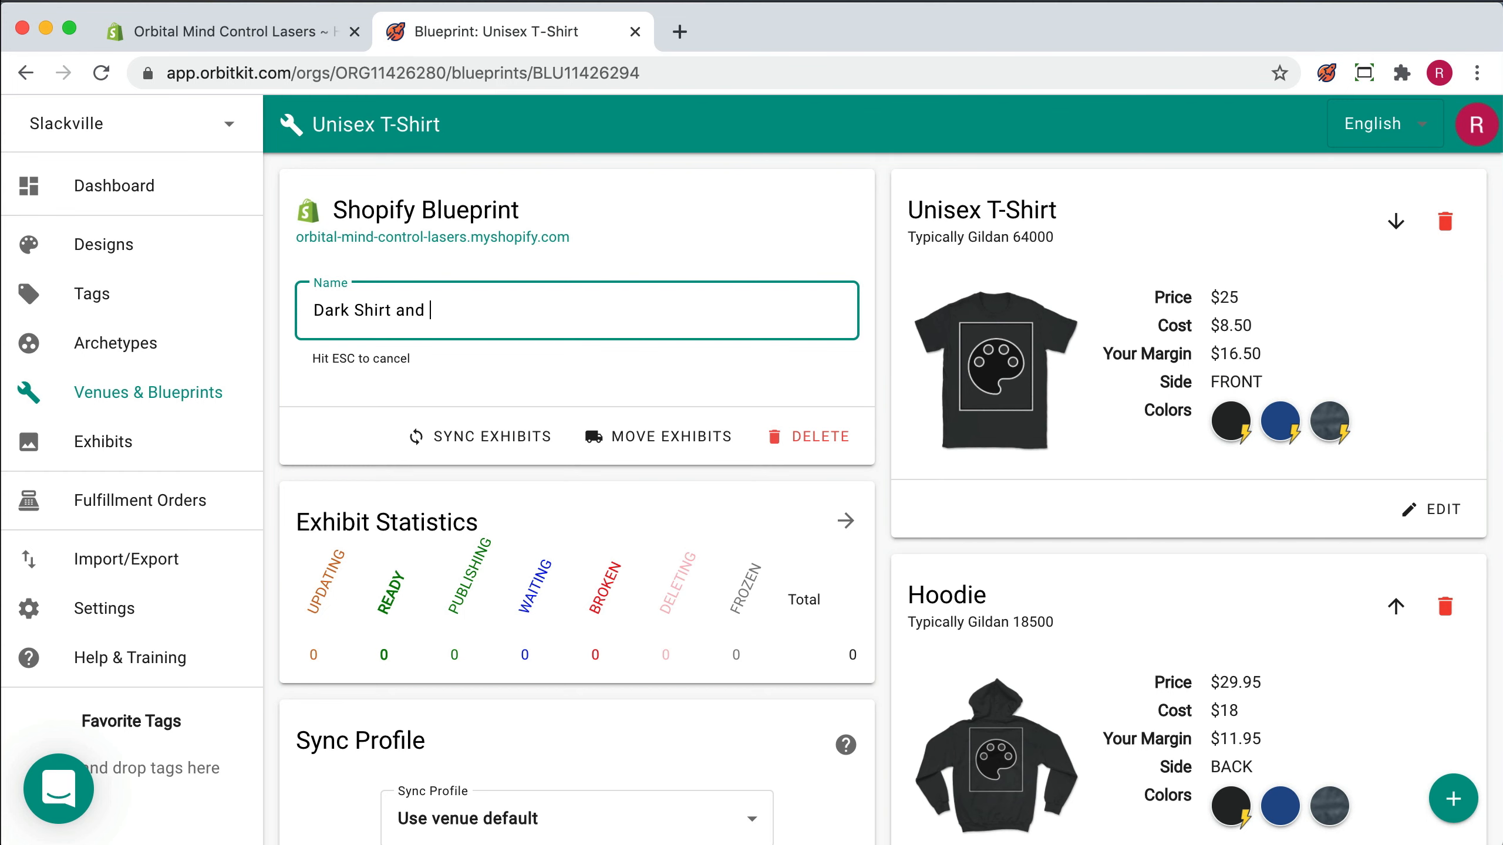
type("Hoodie")
key("Return")
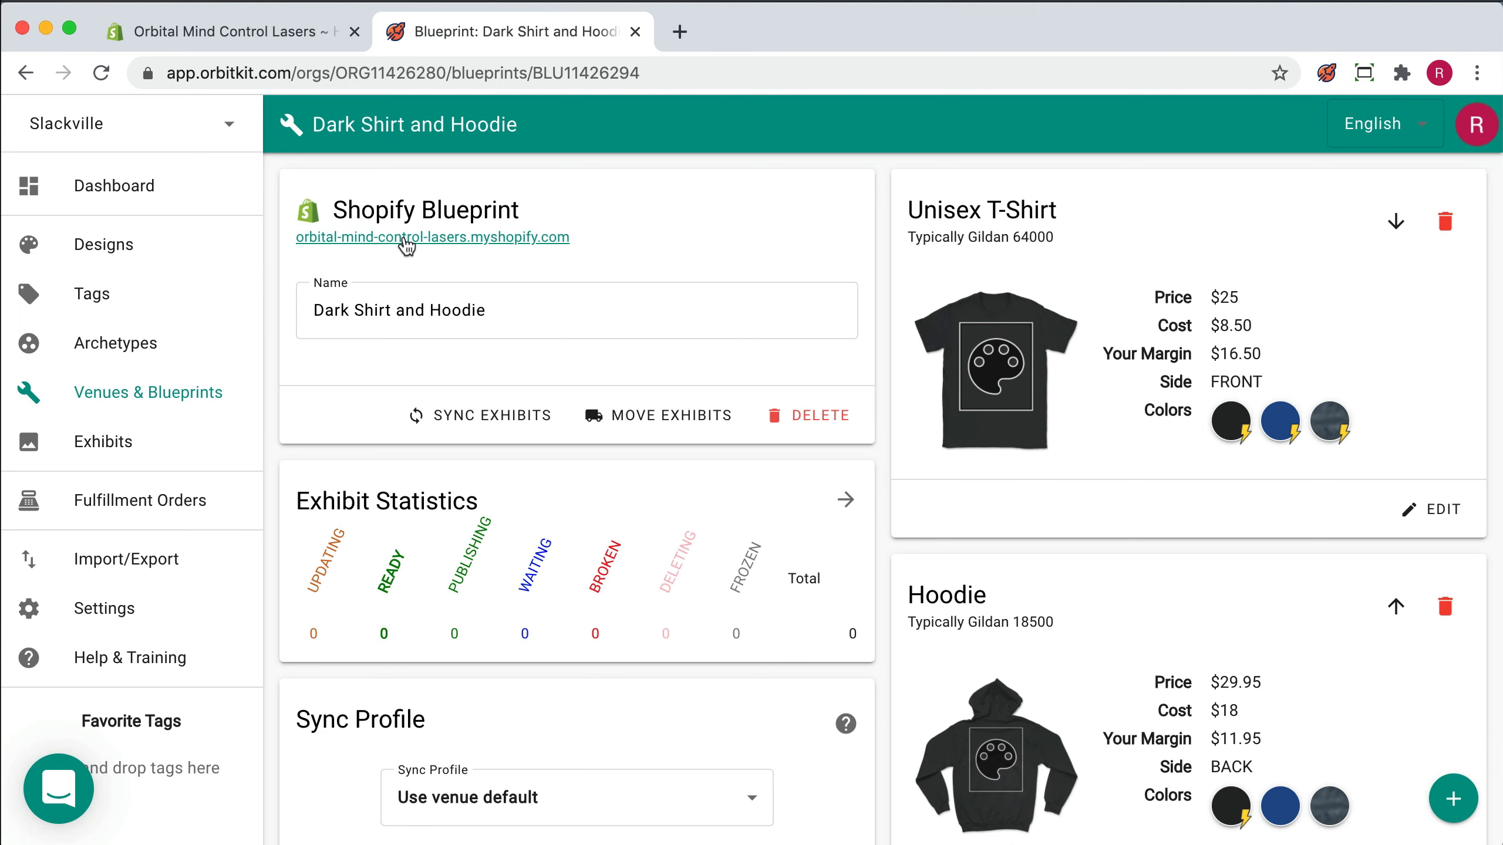
Step: Upload all the PNG files in the black-bg folder as new designs
left_click(117, 251)
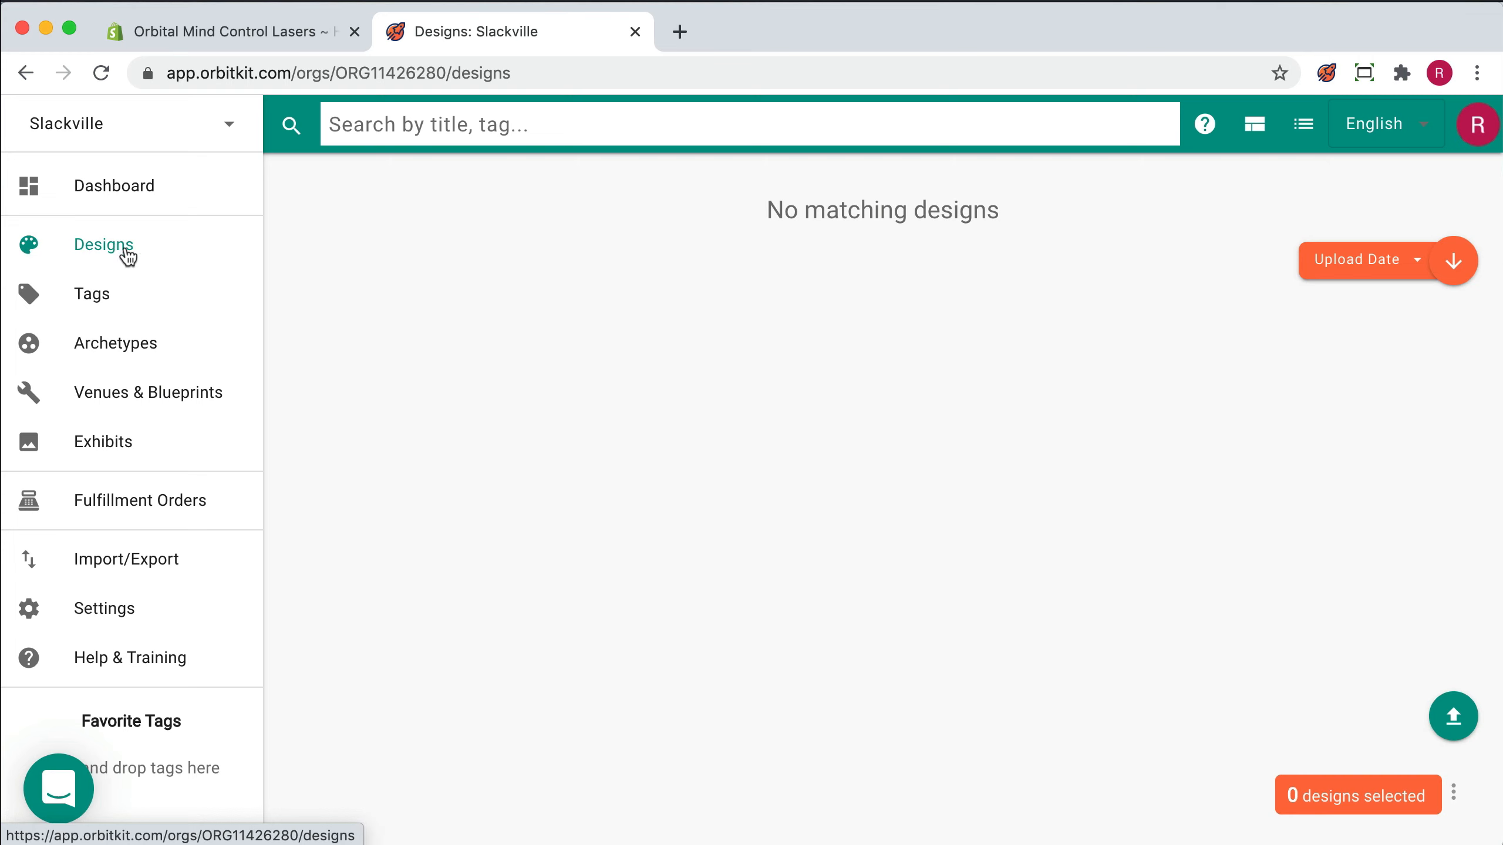
left_click(1451, 710)
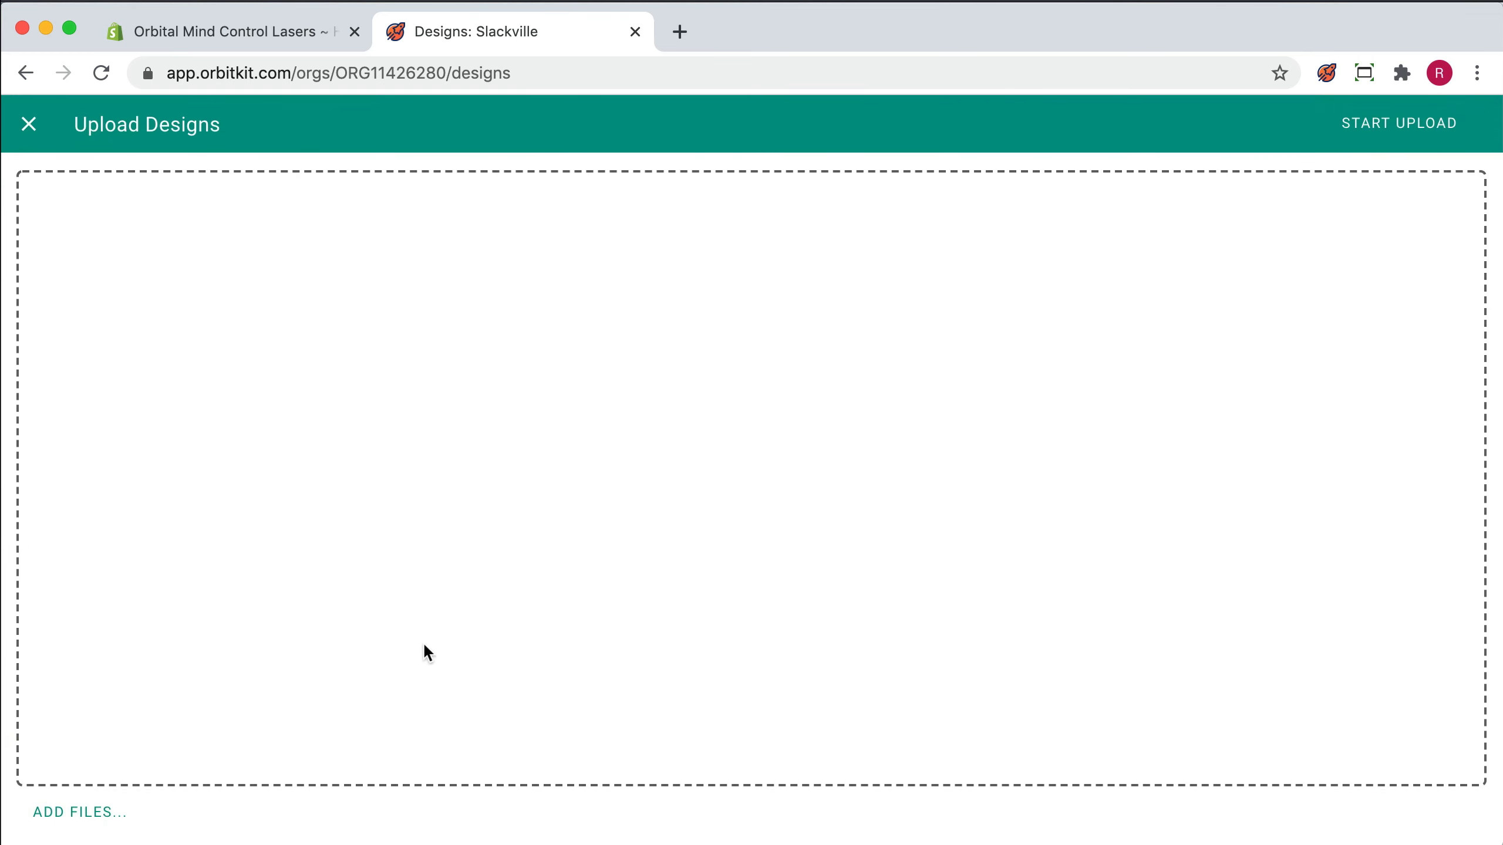
left_click(77, 810)
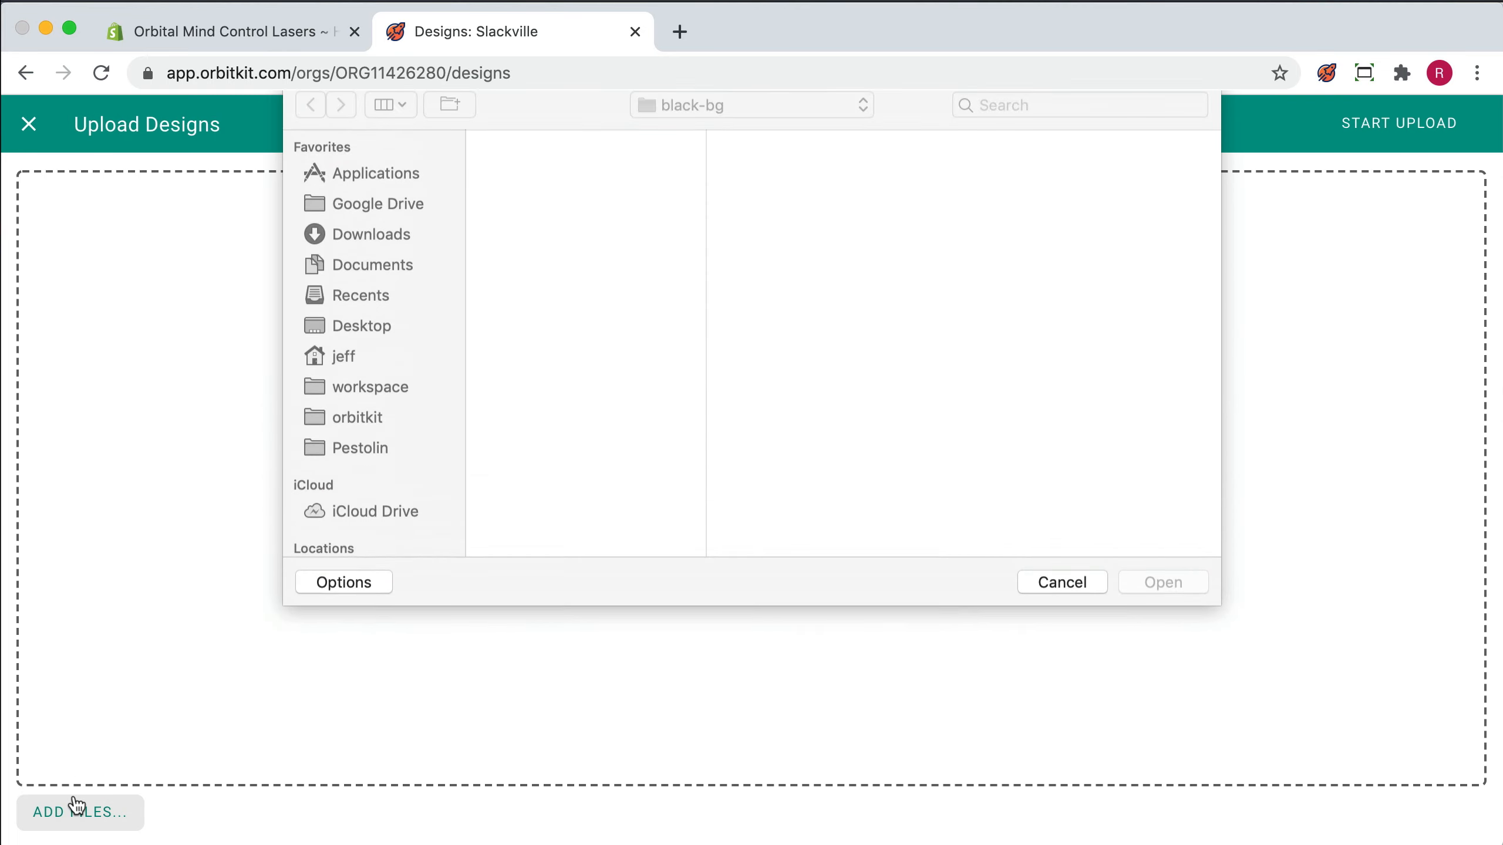
key("super+a")
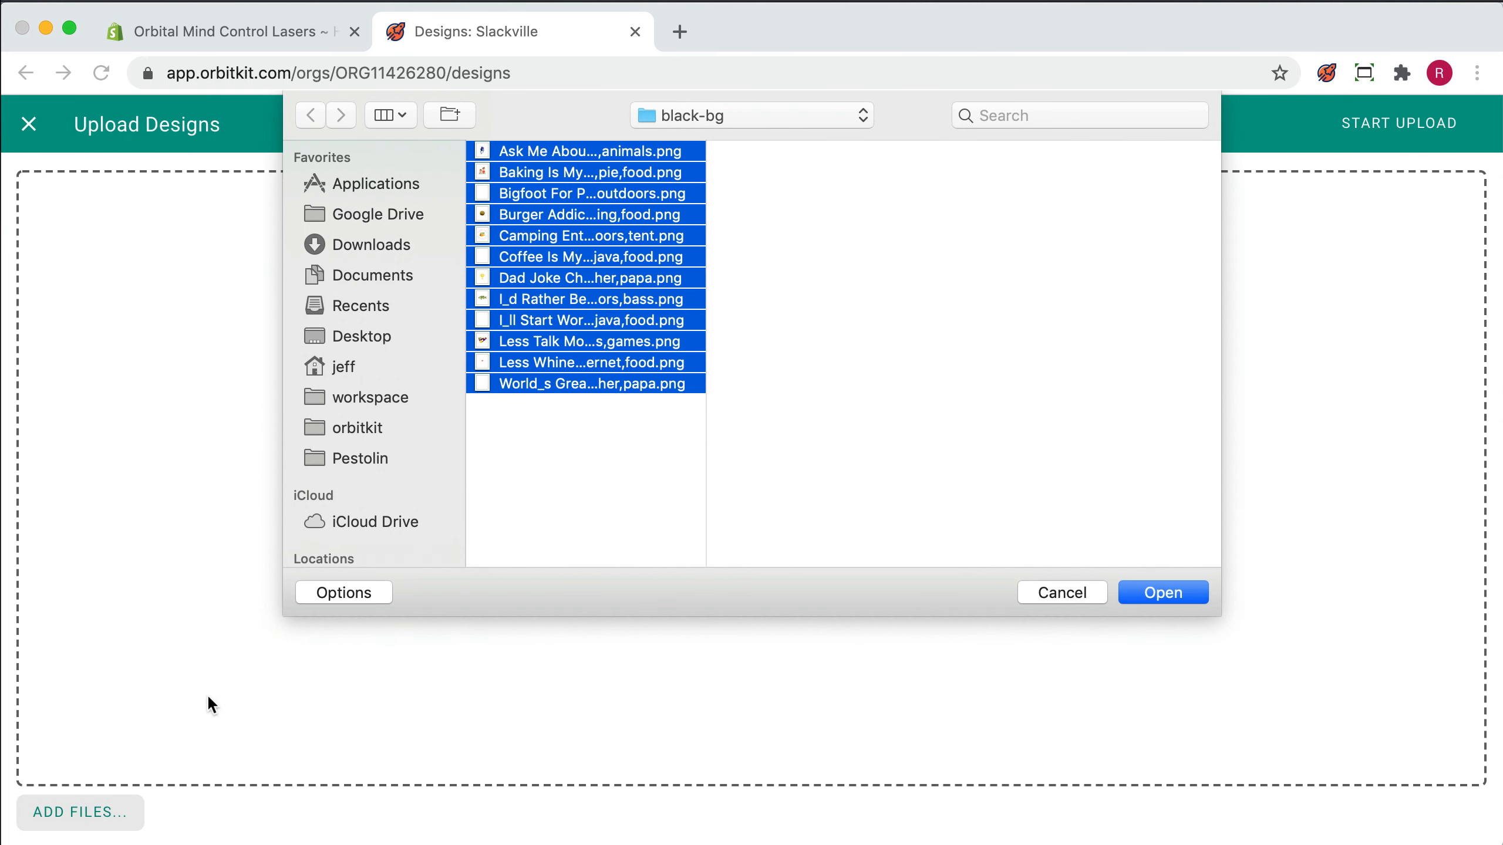
left_click(1153, 596)
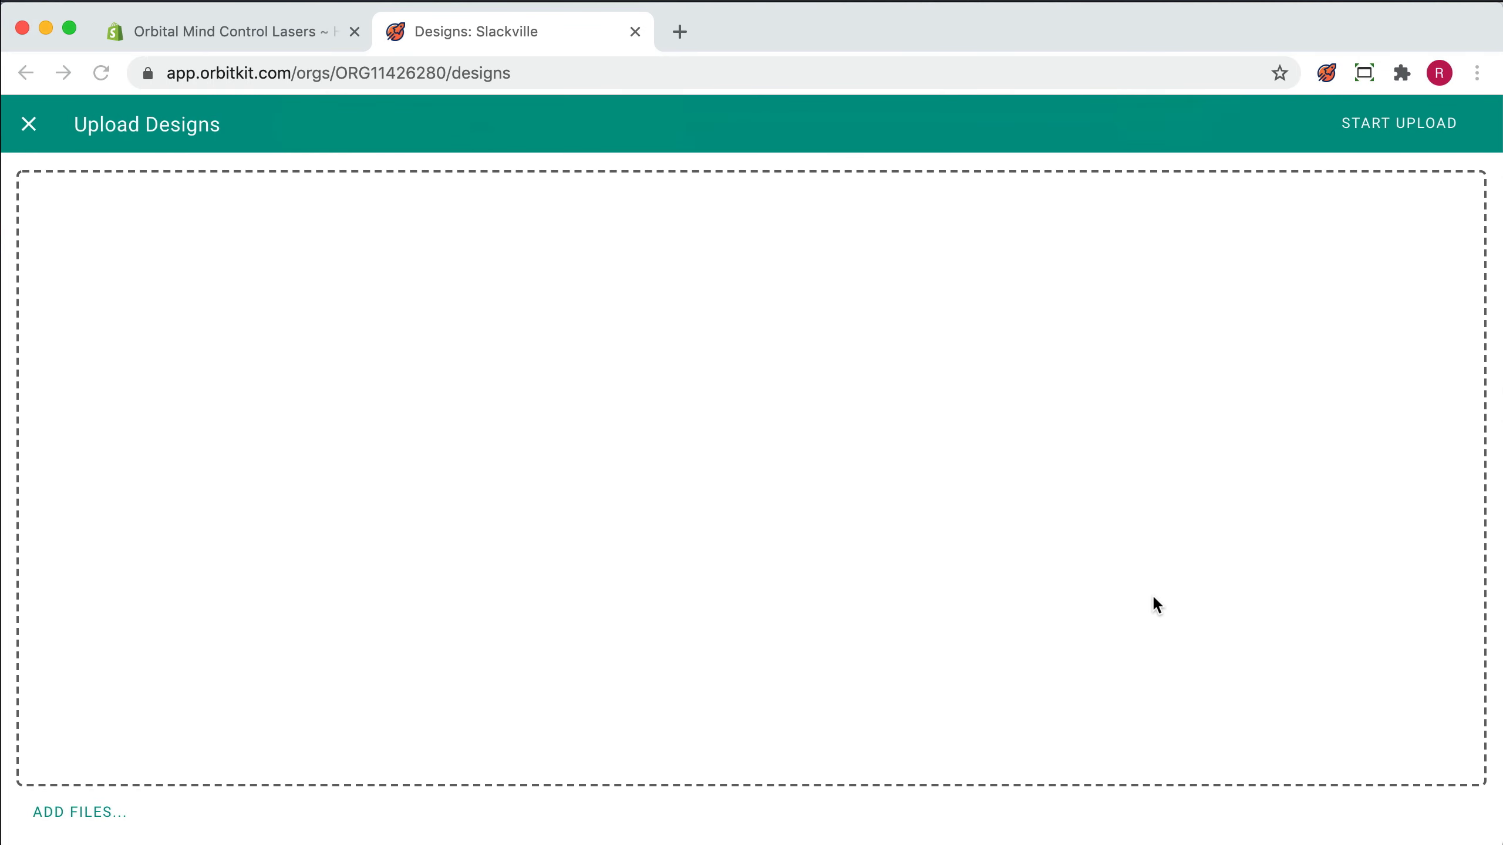
left_click(1389, 135)
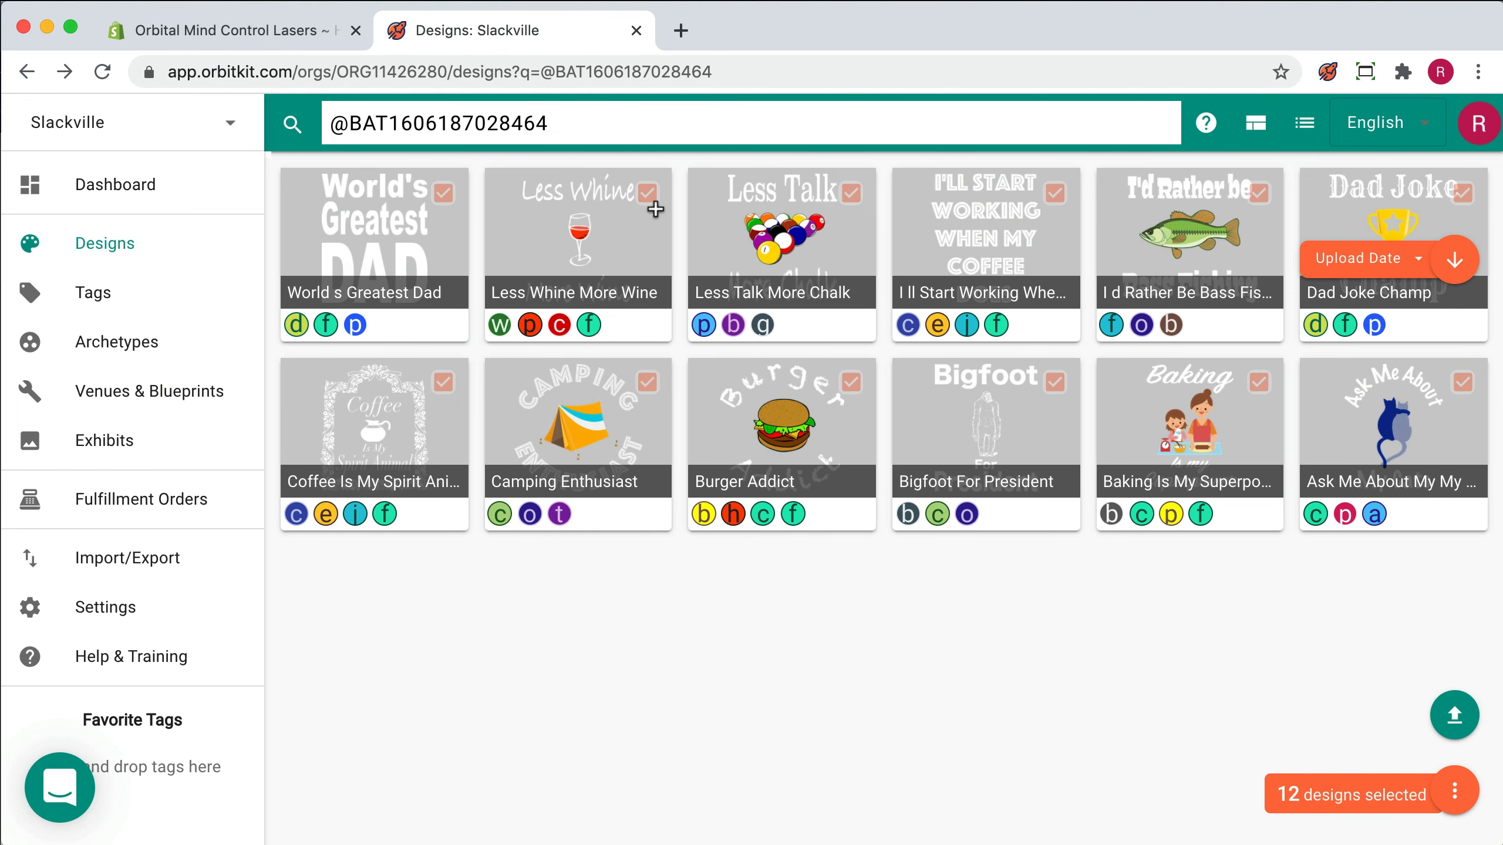
Step: Manually exhibit the Less Whine More Wine design with the Dark Shirt and Hoodie blueprint
left_click(615, 244)
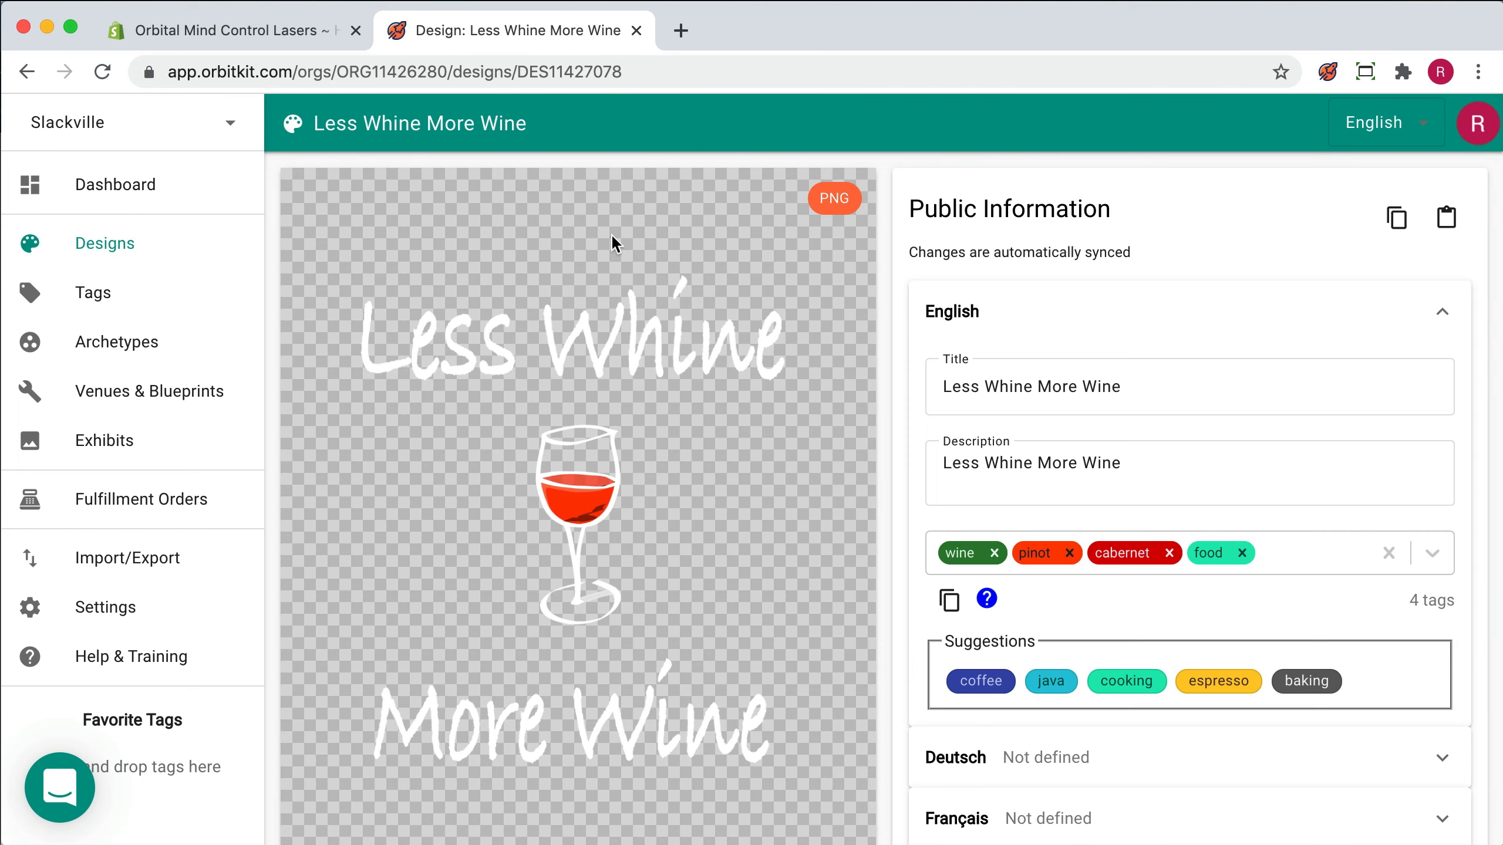
scroll(610, 234, "down", 10)
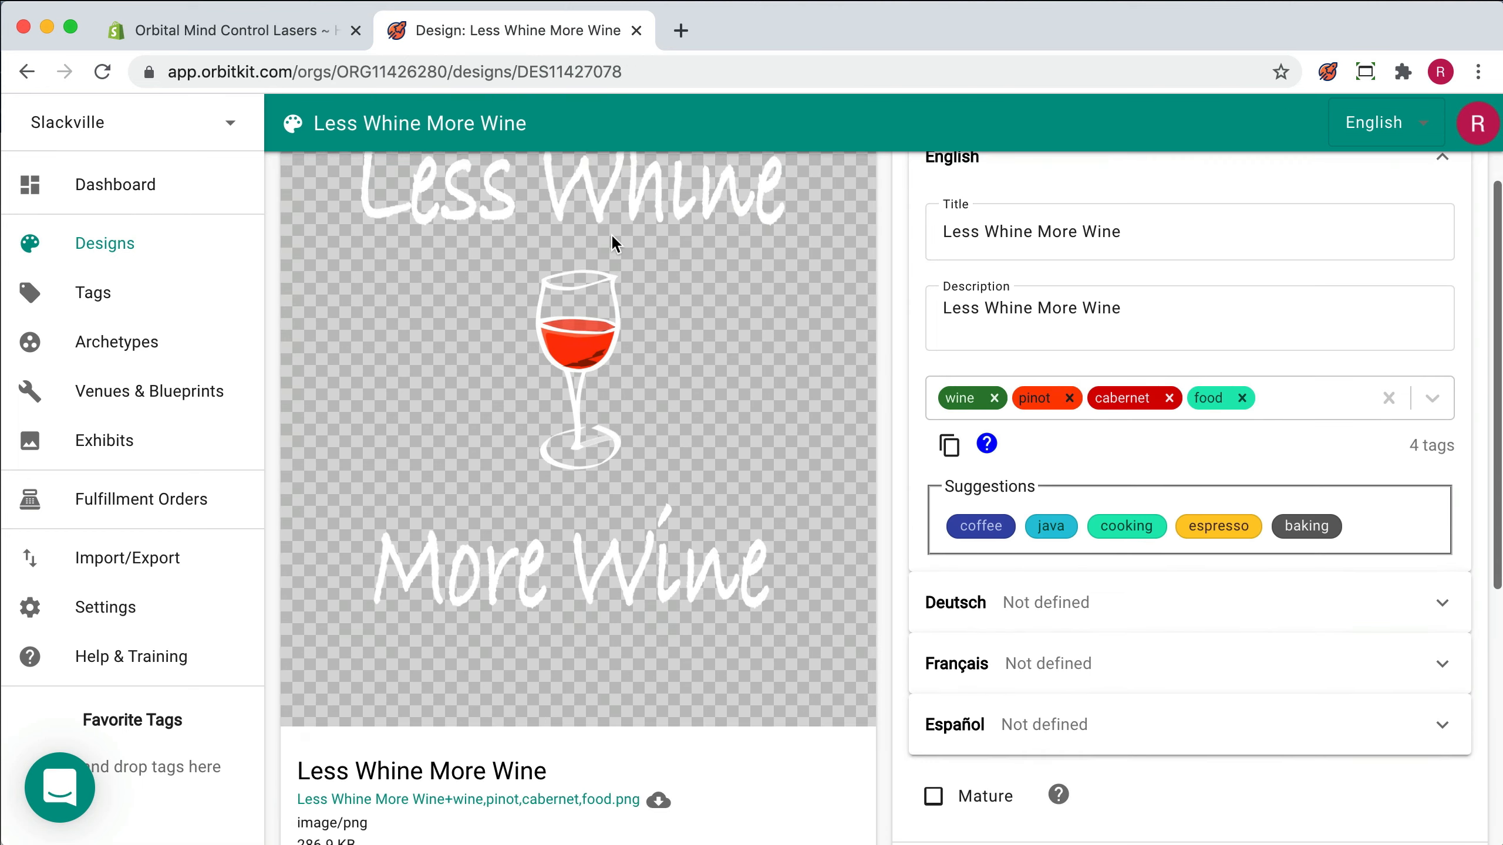
scroll(610, 233, "down", 3)
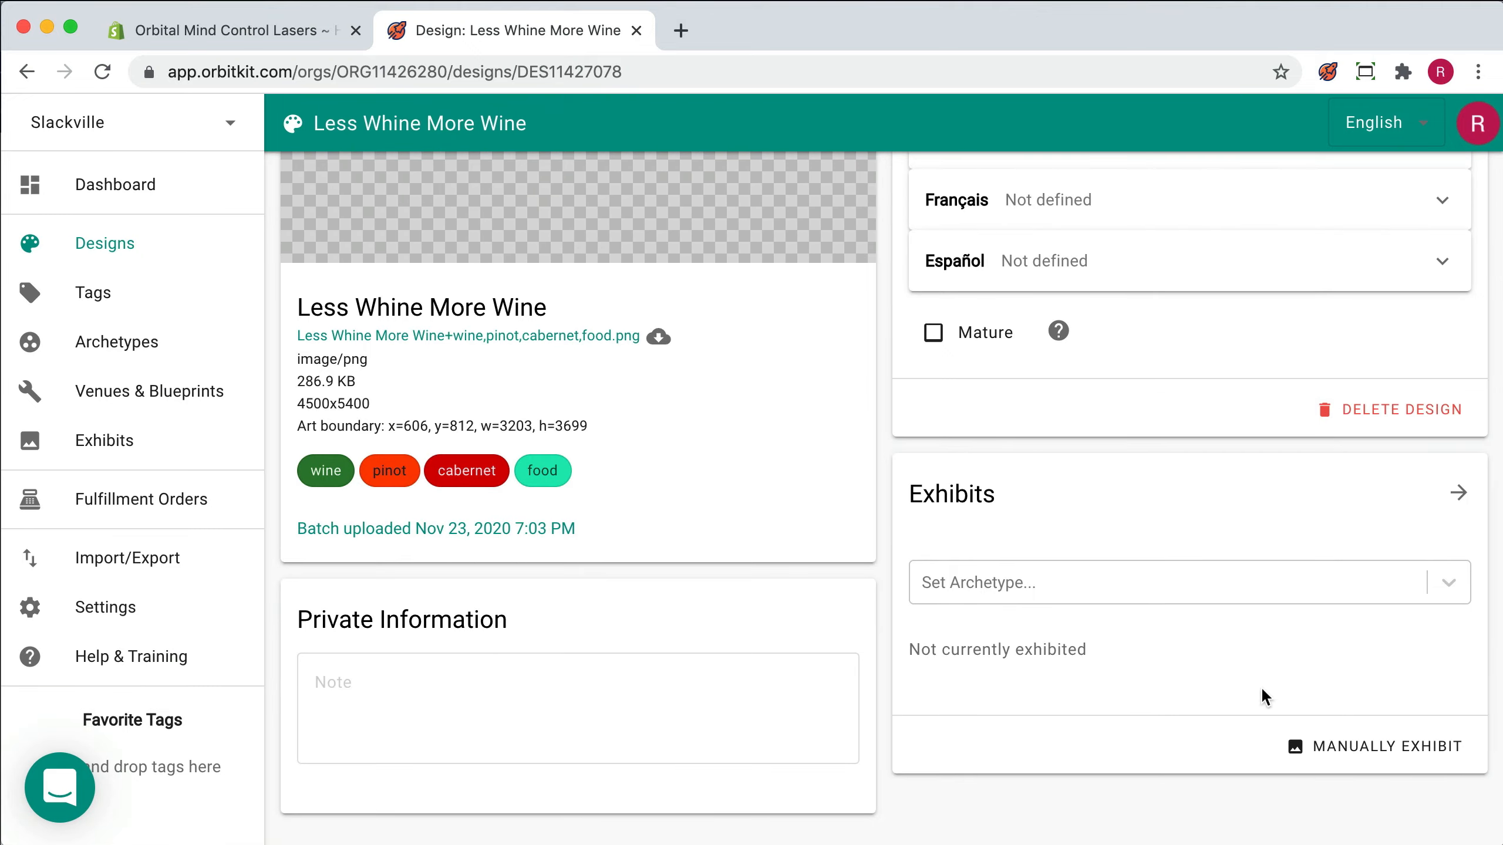
left_click(1321, 752)
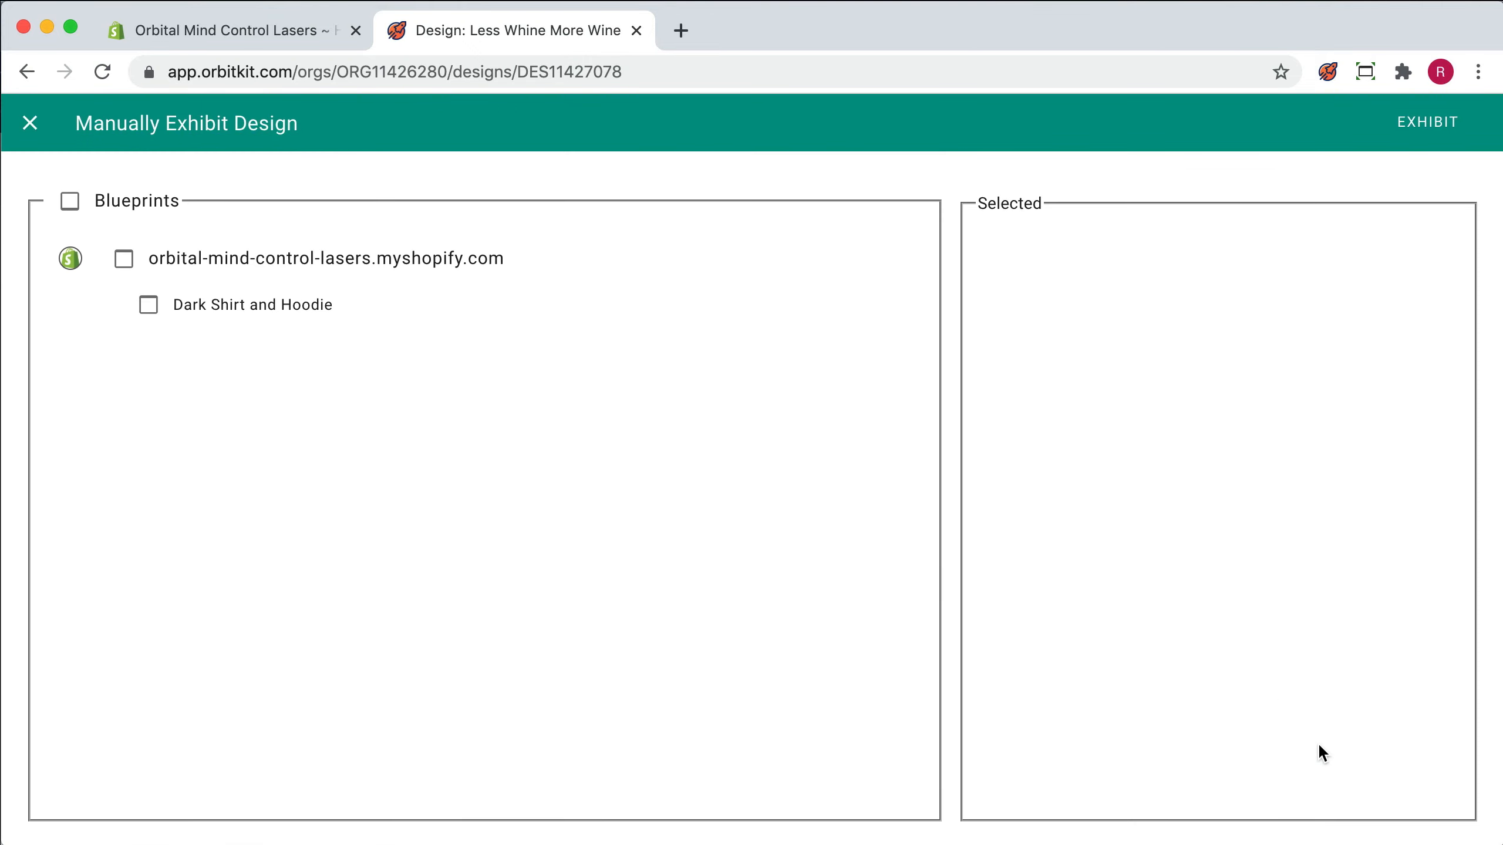
left_click(312, 307)
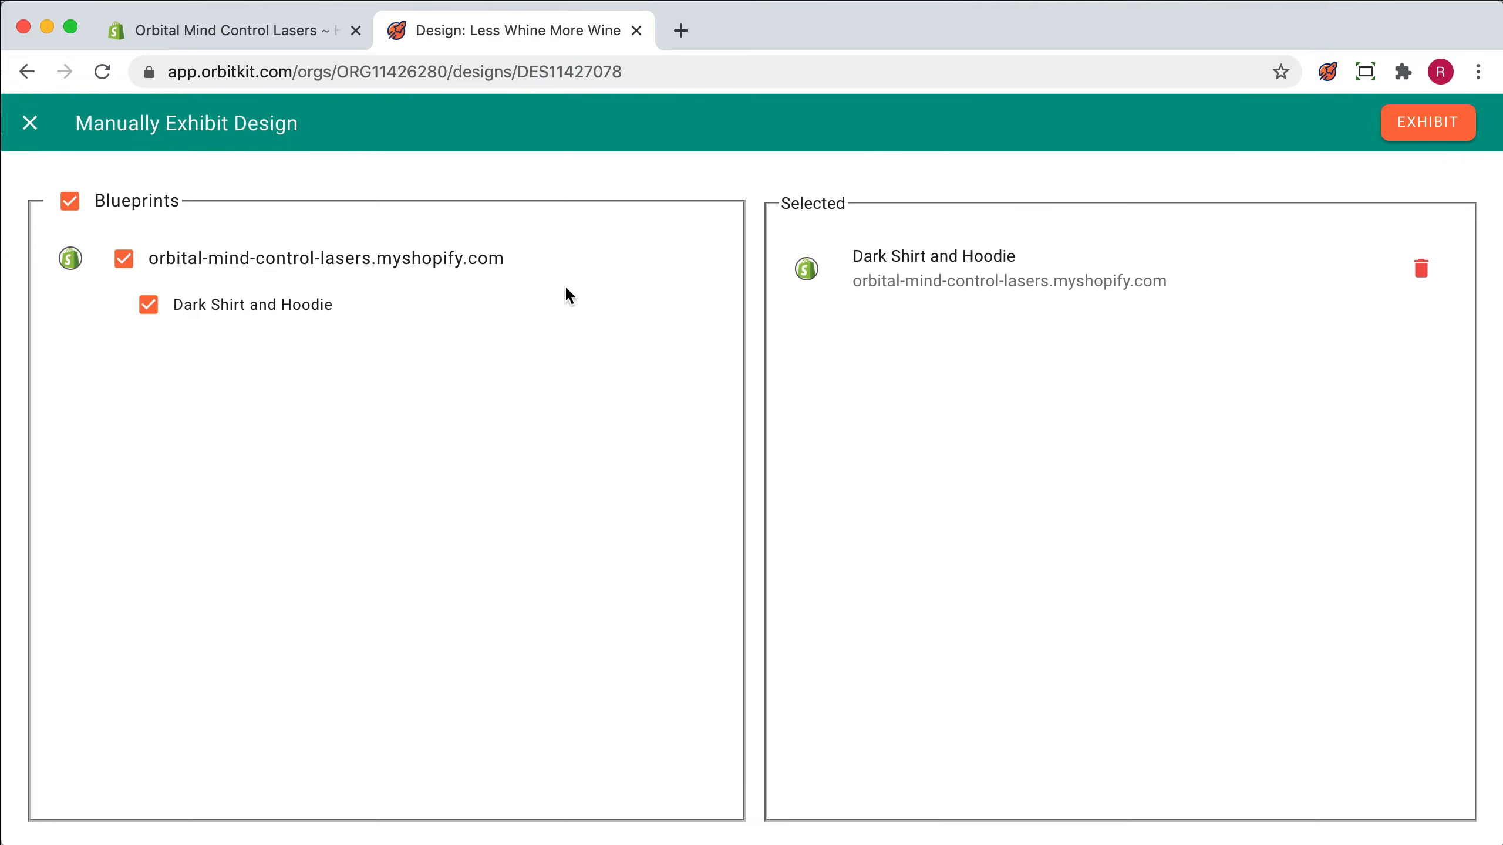
left_click(1402, 131)
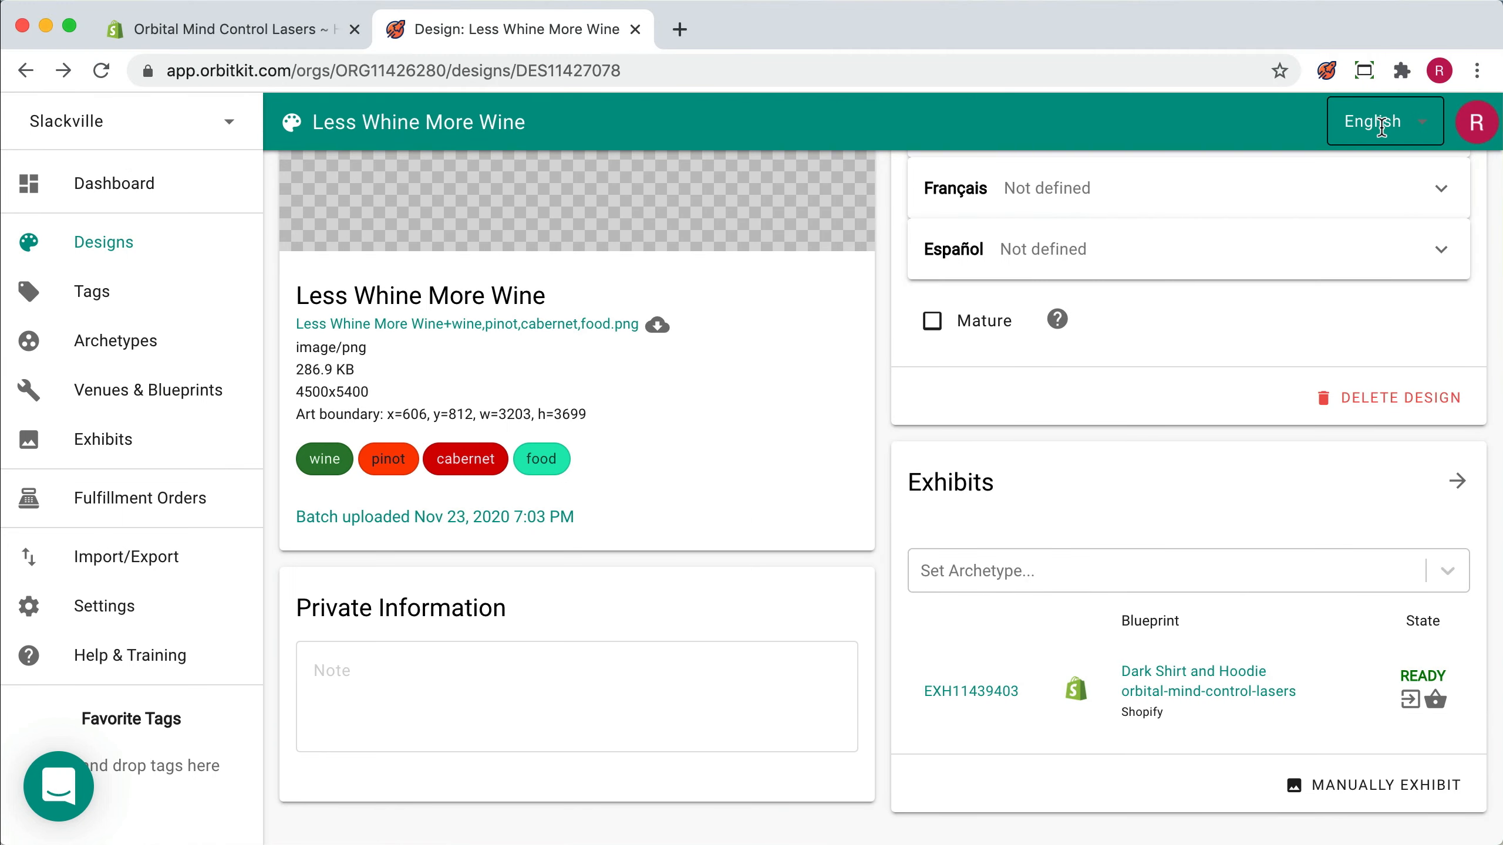
Step: Open the exhibited Less Whine More Wine product in Shopify and review its description, size charts, media and tags
left_click(1406, 700)
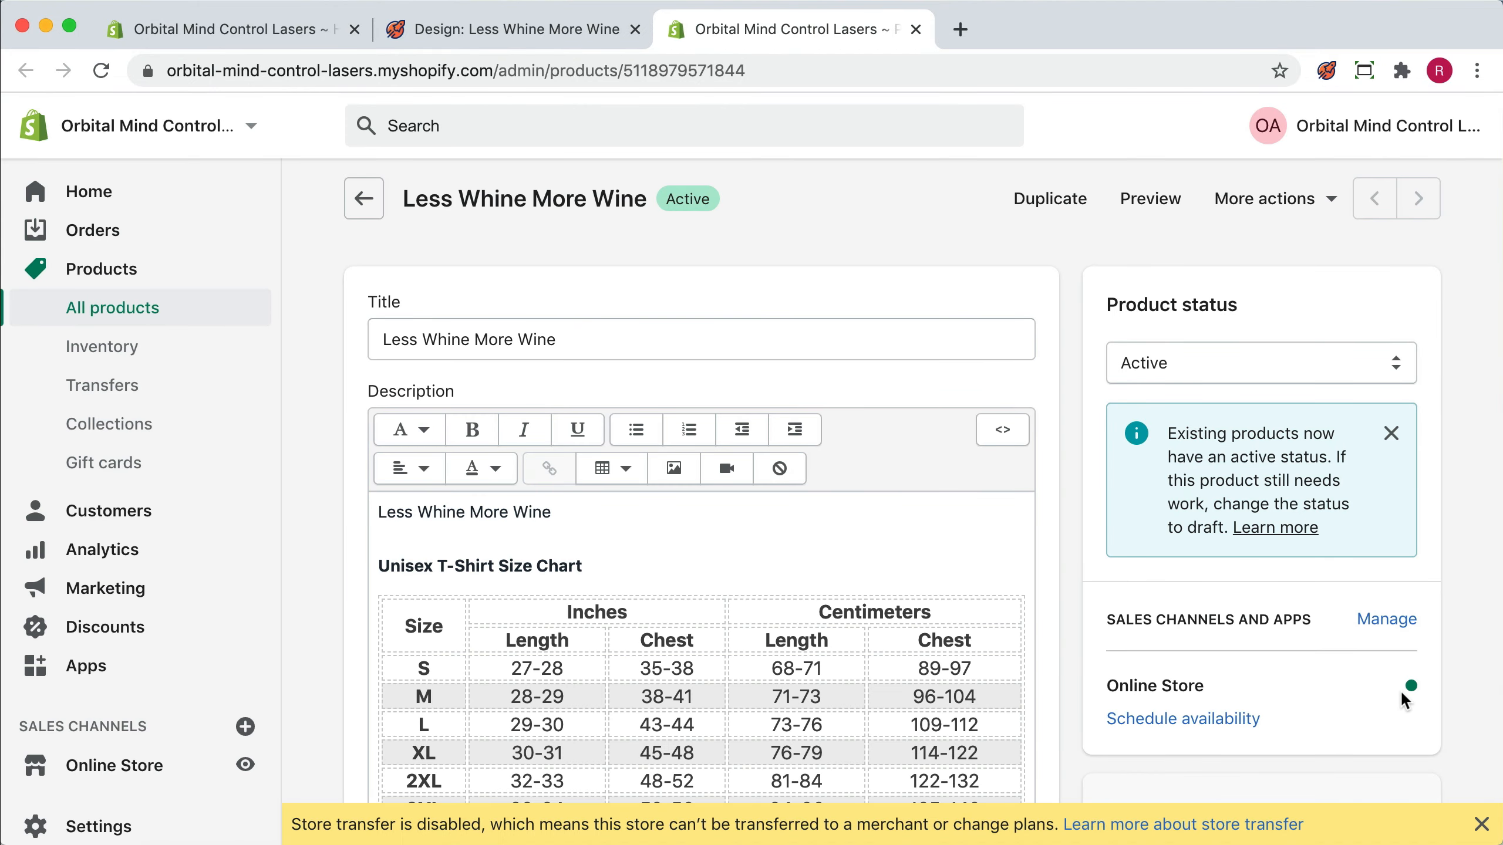
scroll(1403, 693, "down", 10)
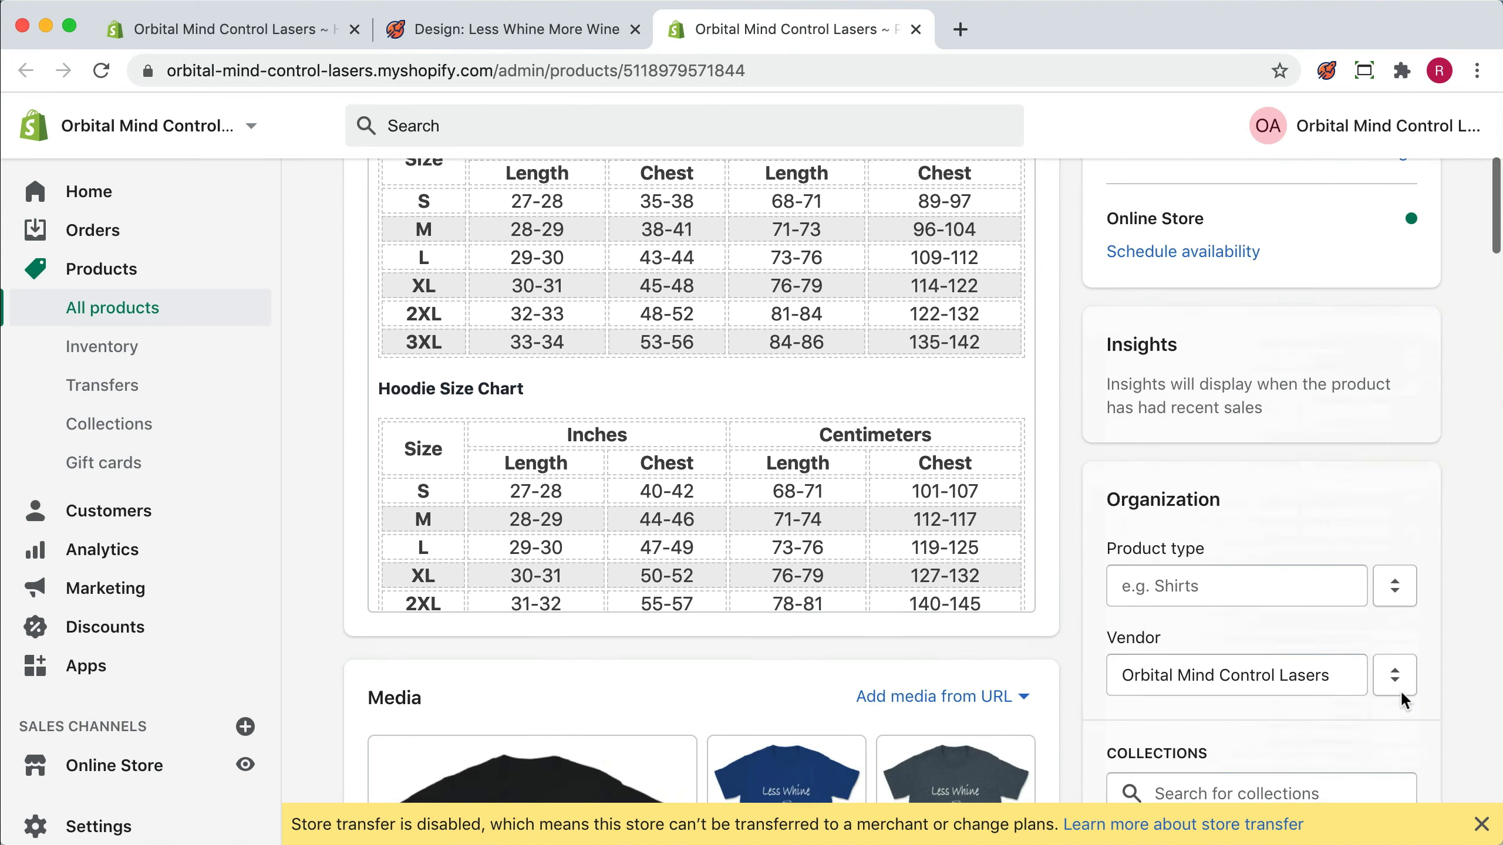
scroll(1402, 701, "down", 8)
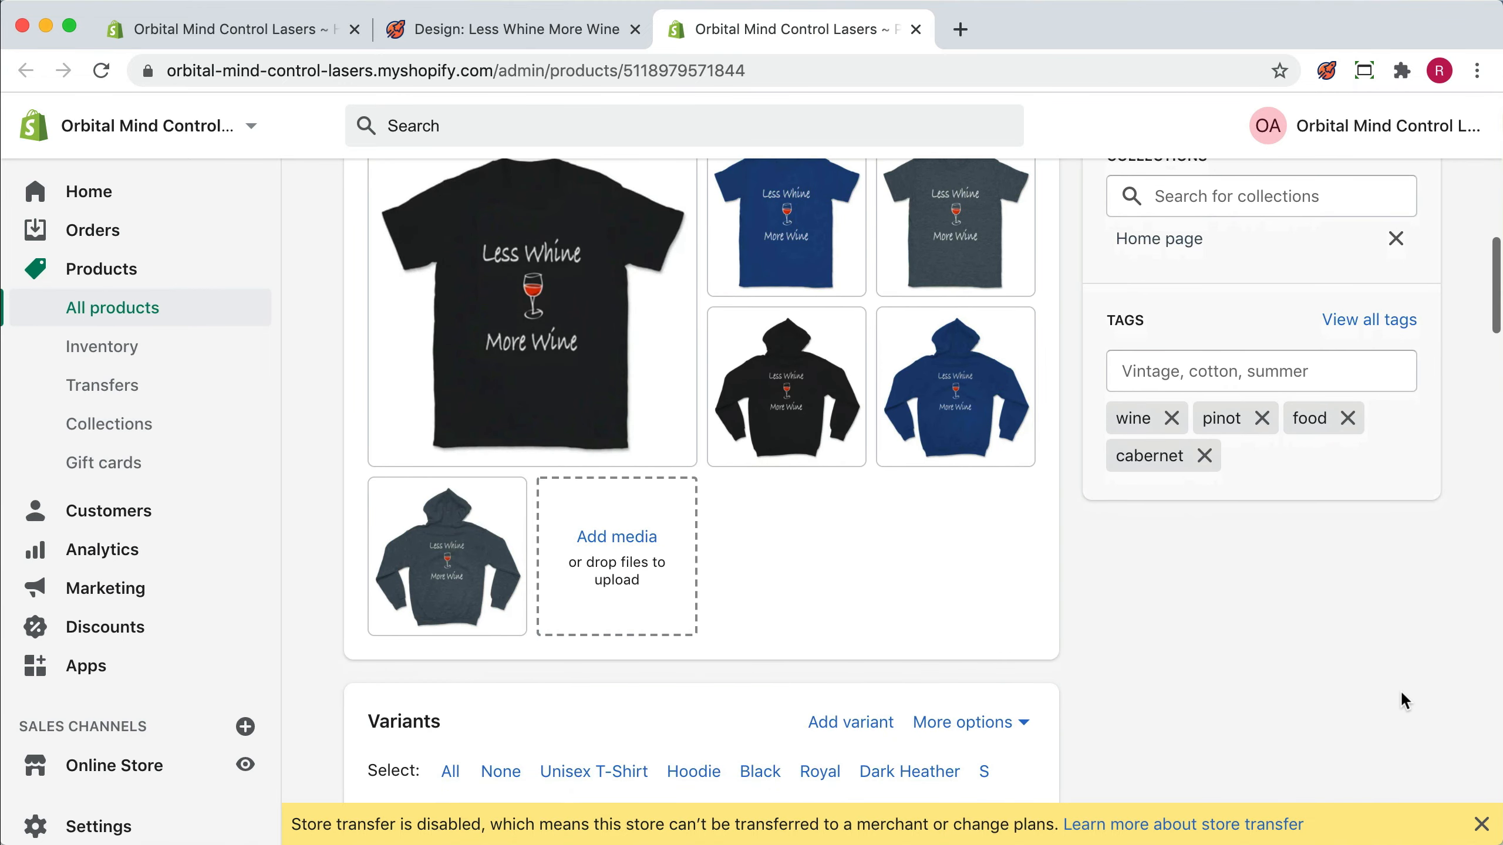
scroll(1406, 702, "up", 1)
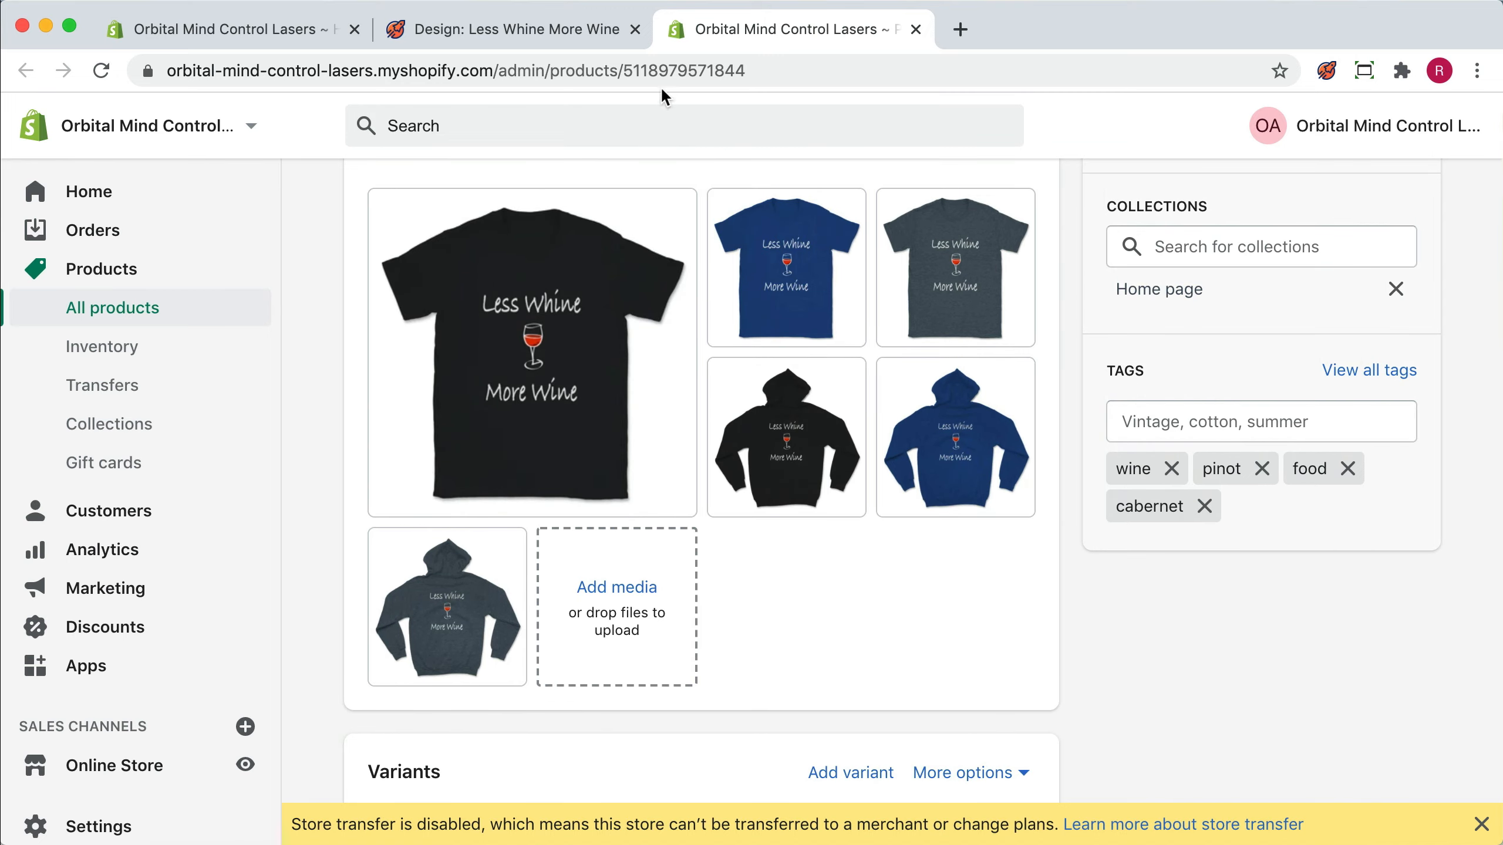
Step: In OrbitKit, filter the designs by "food" and manually exhibit all matching ones with the Dark Shirt and Hoodie blueprint
left_click(562, 29)
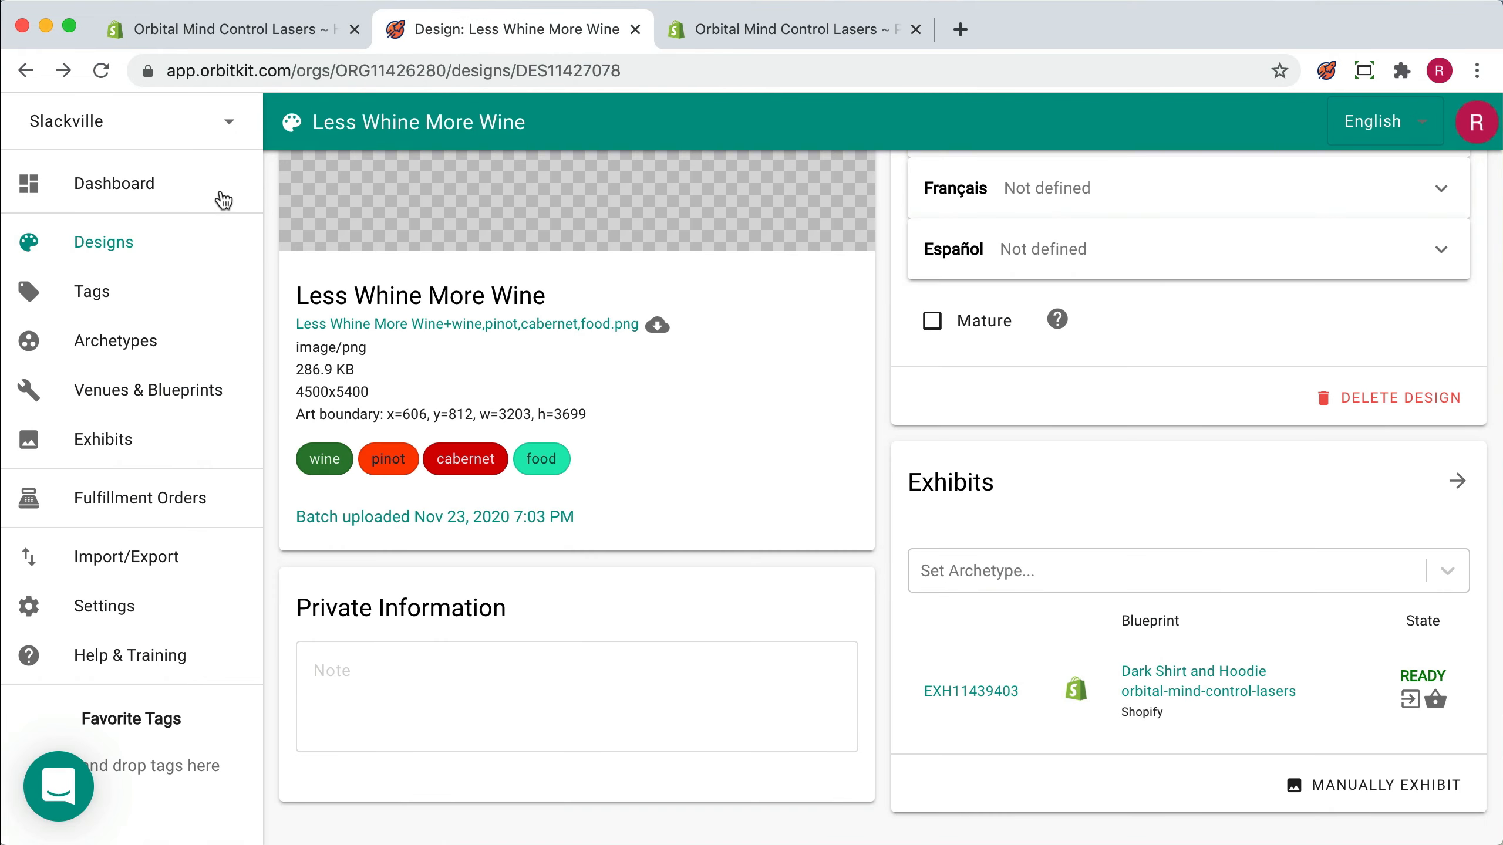
left_click(132, 250)
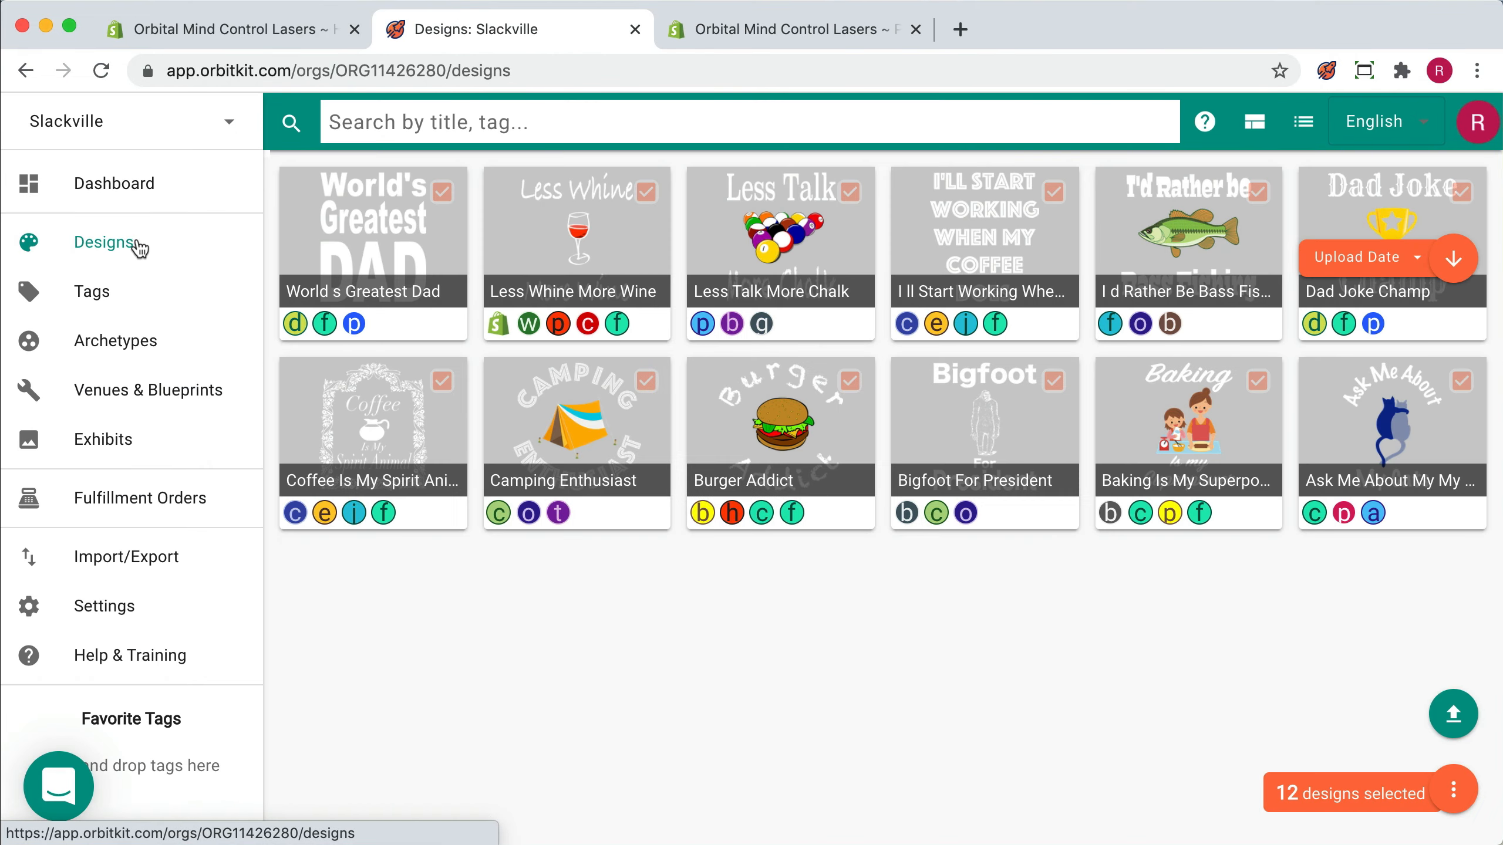
left_click(417, 124)
type("food")
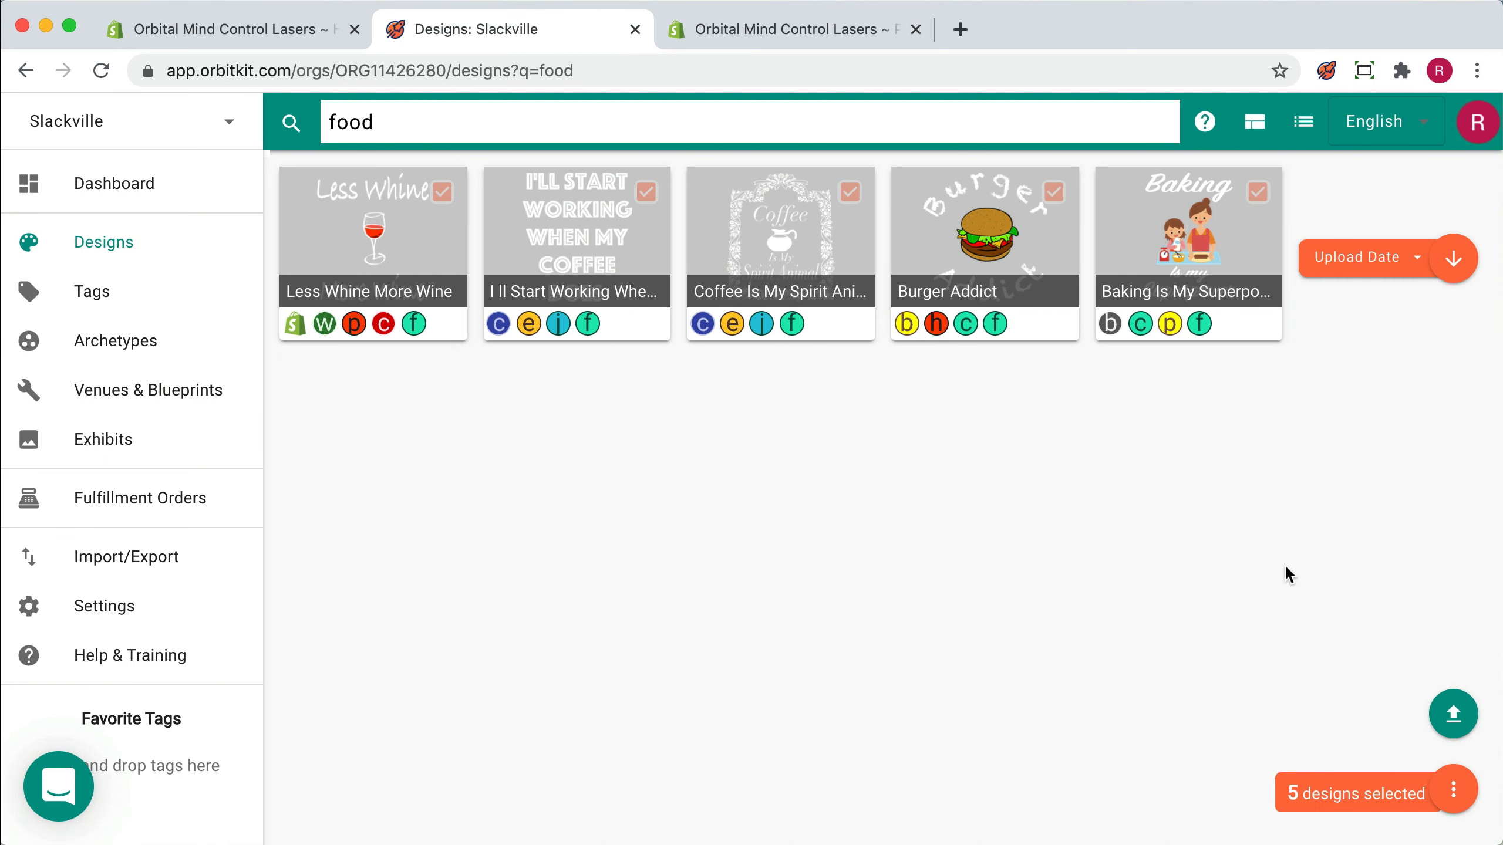
left_click(1453, 791)
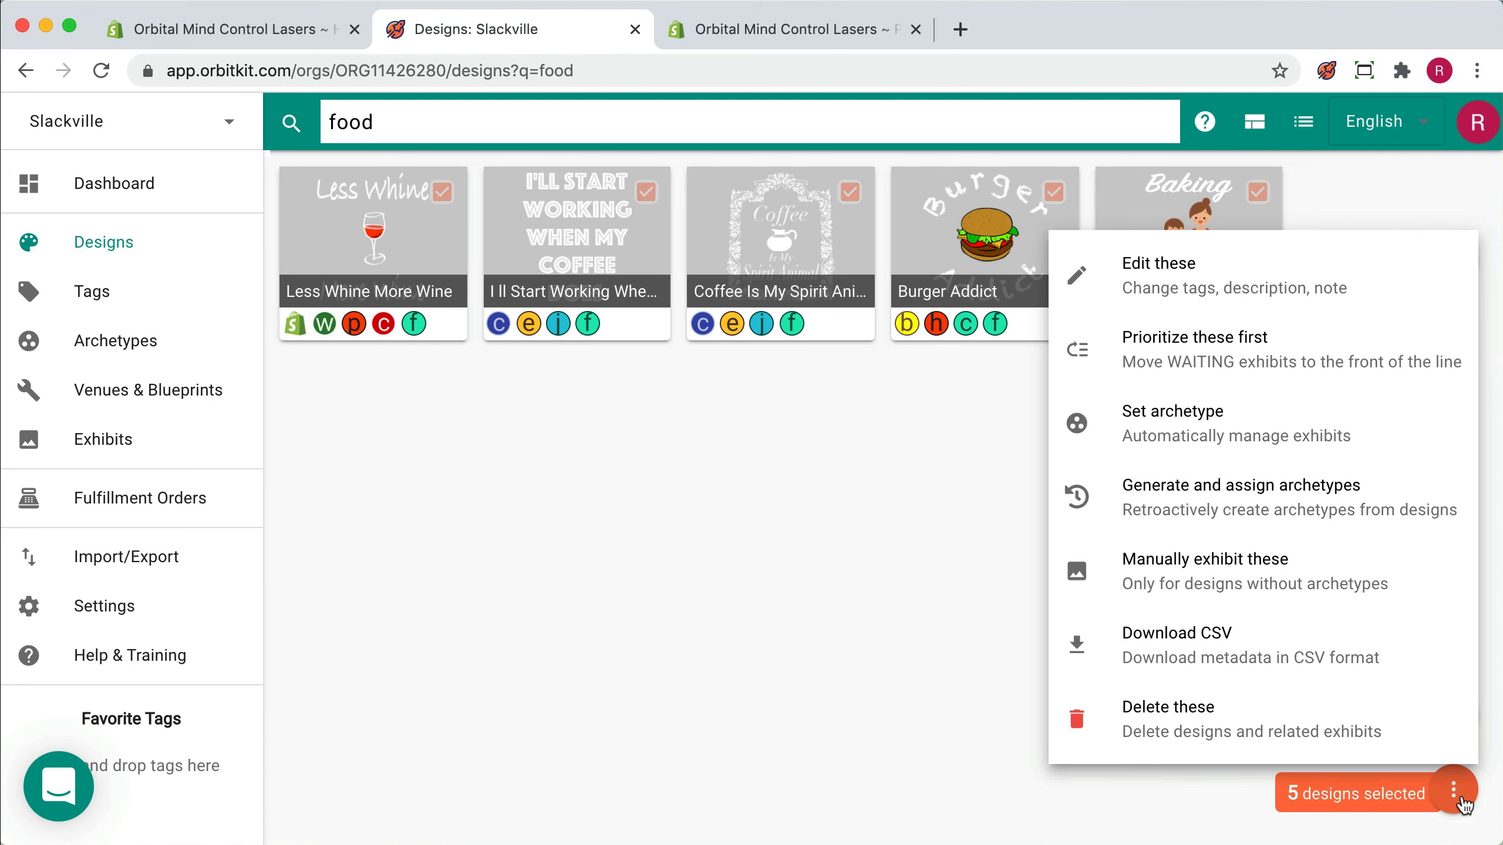
left_click(1328, 581)
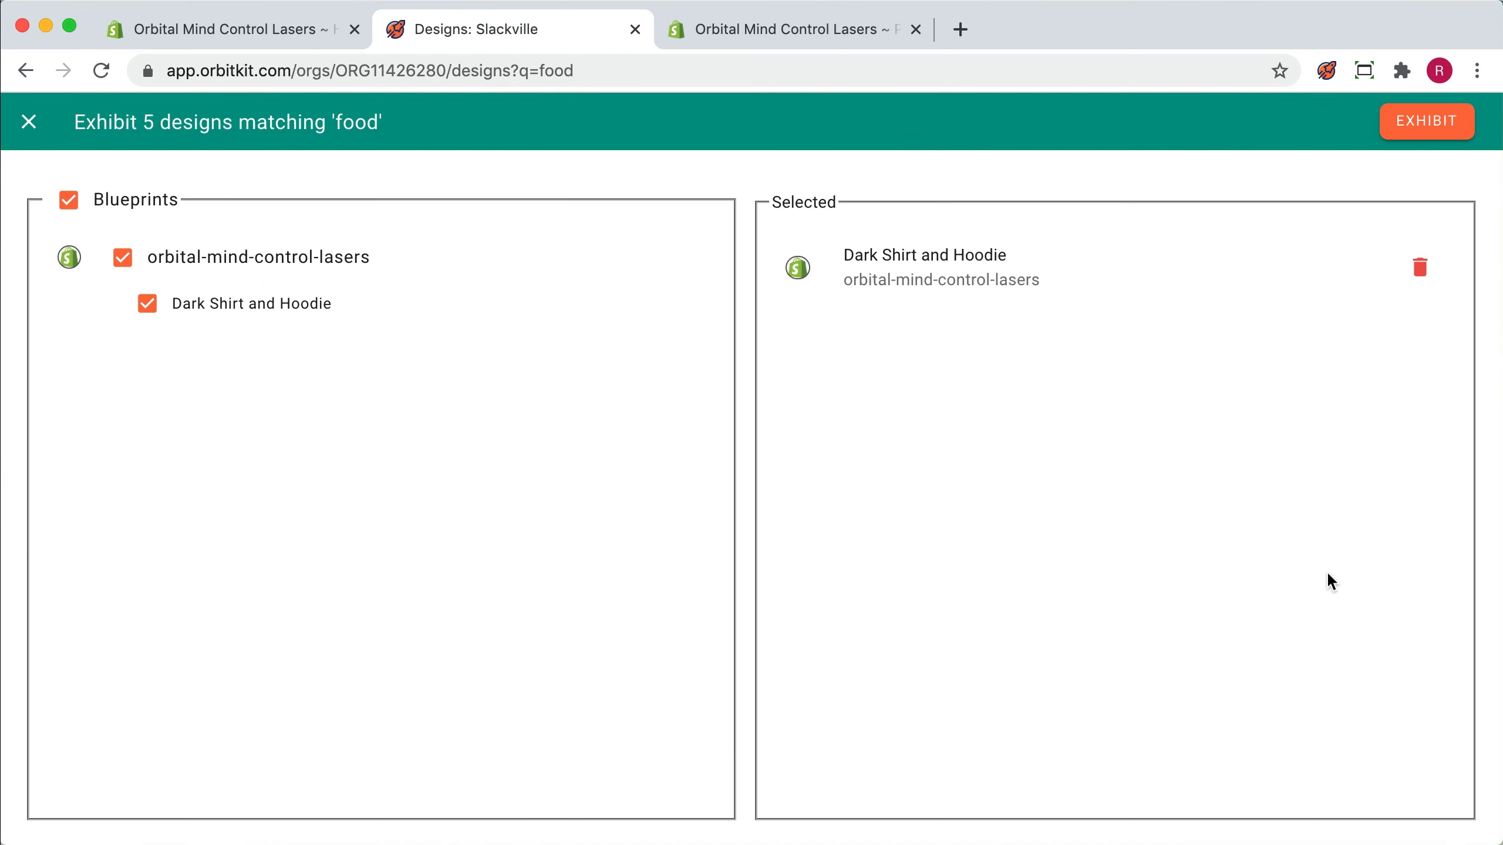
left_click(1407, 128)
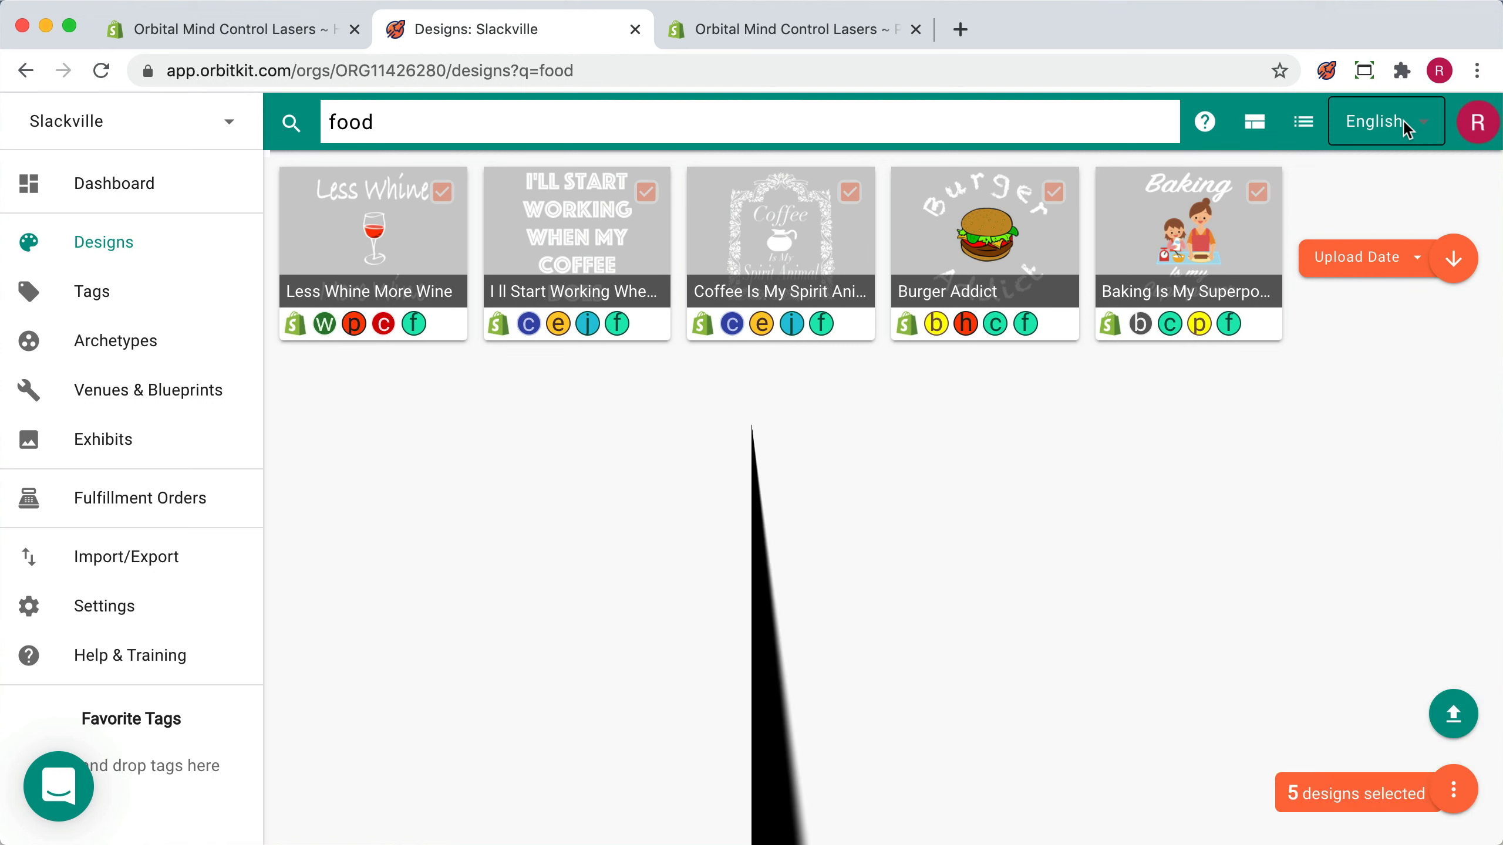
Step: Switch to the Shopify admin and look through the list of all products
left_click(843, 33)
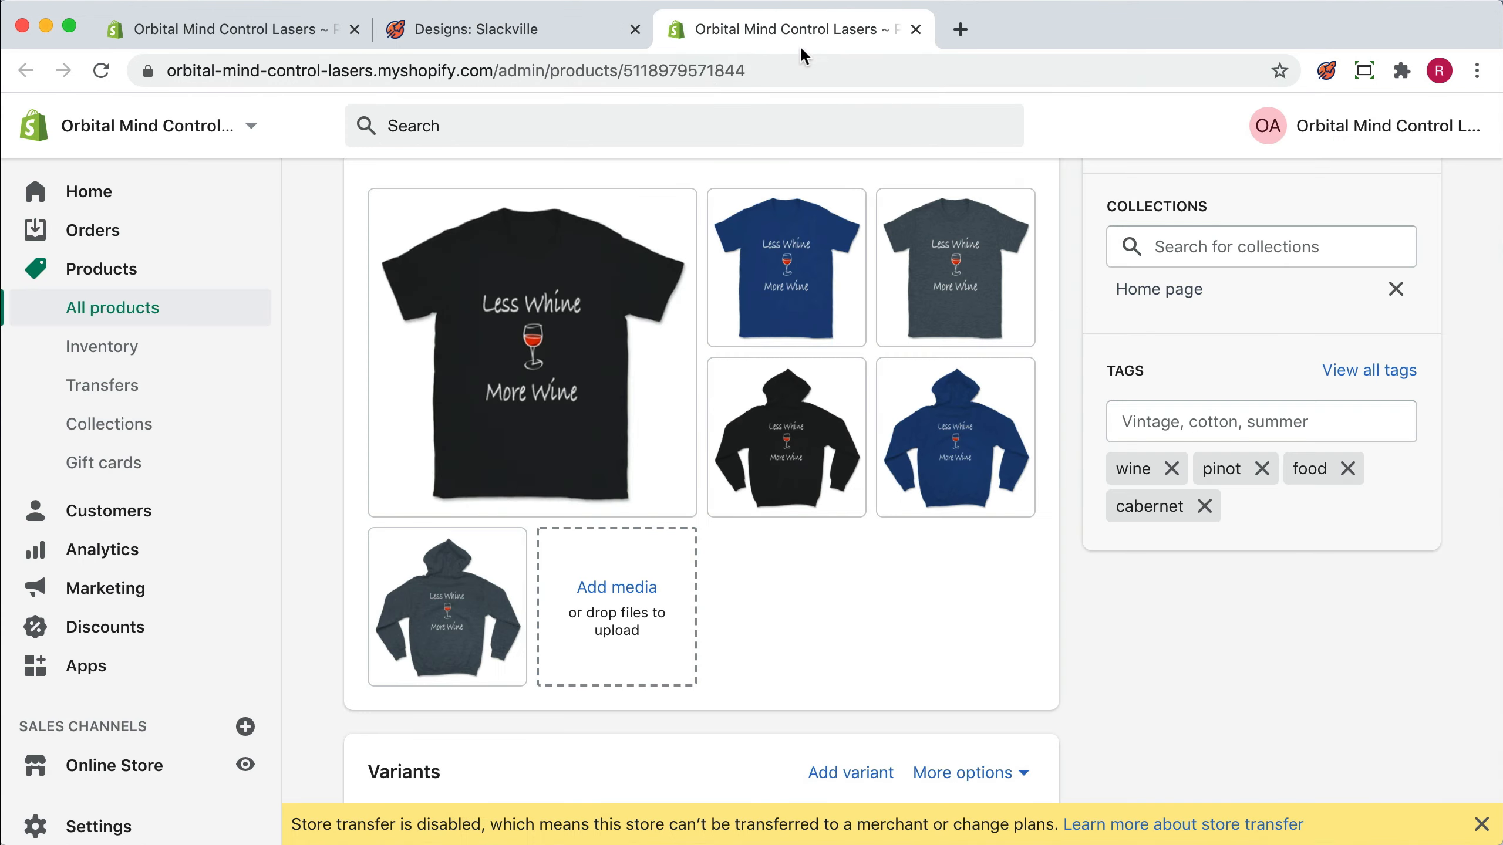
left_click(105, 274)
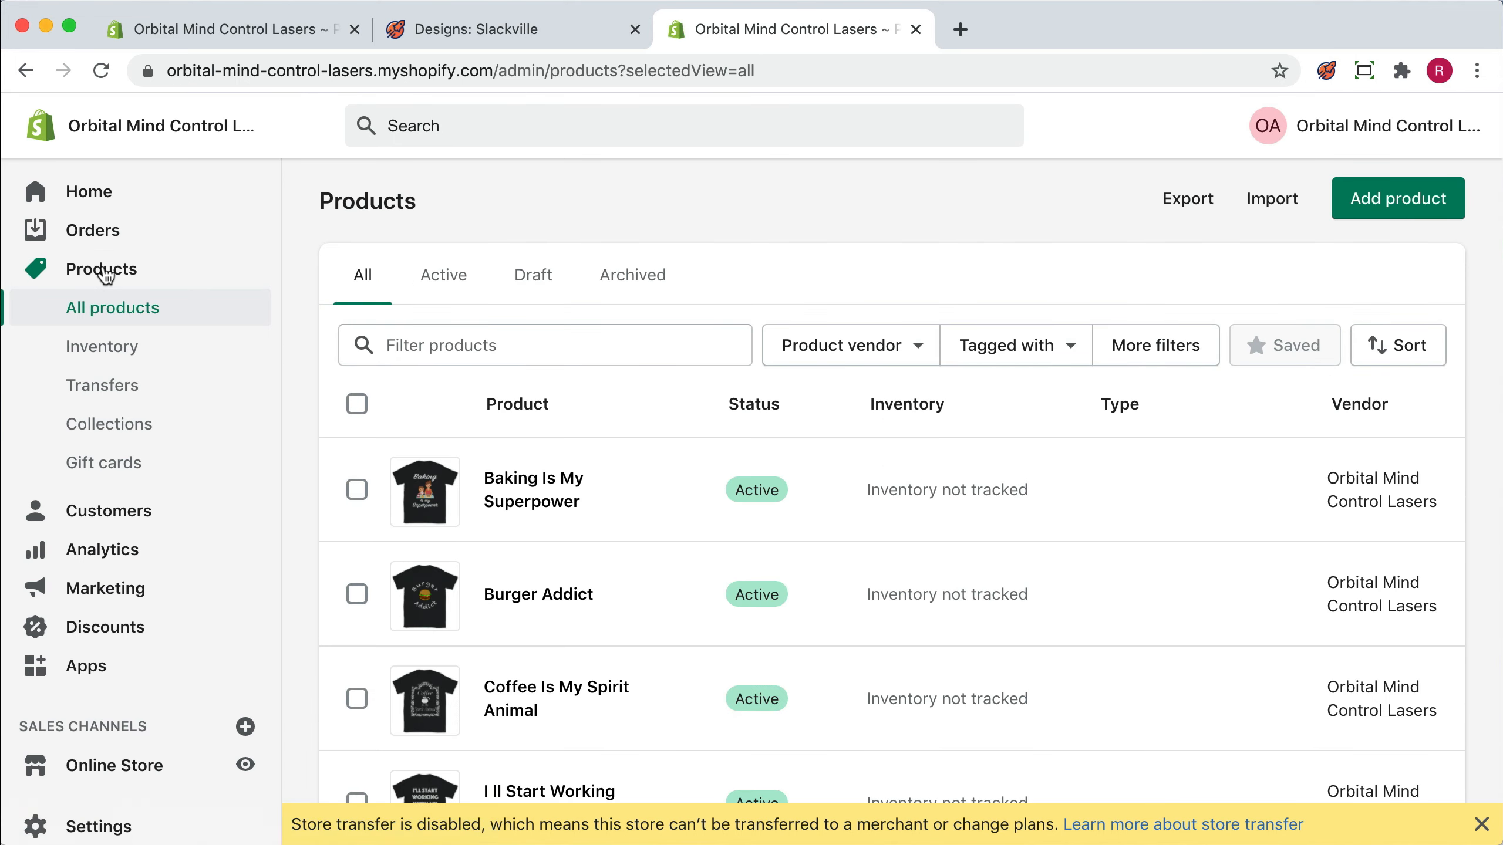
scroll(374, 235, "down", 5)
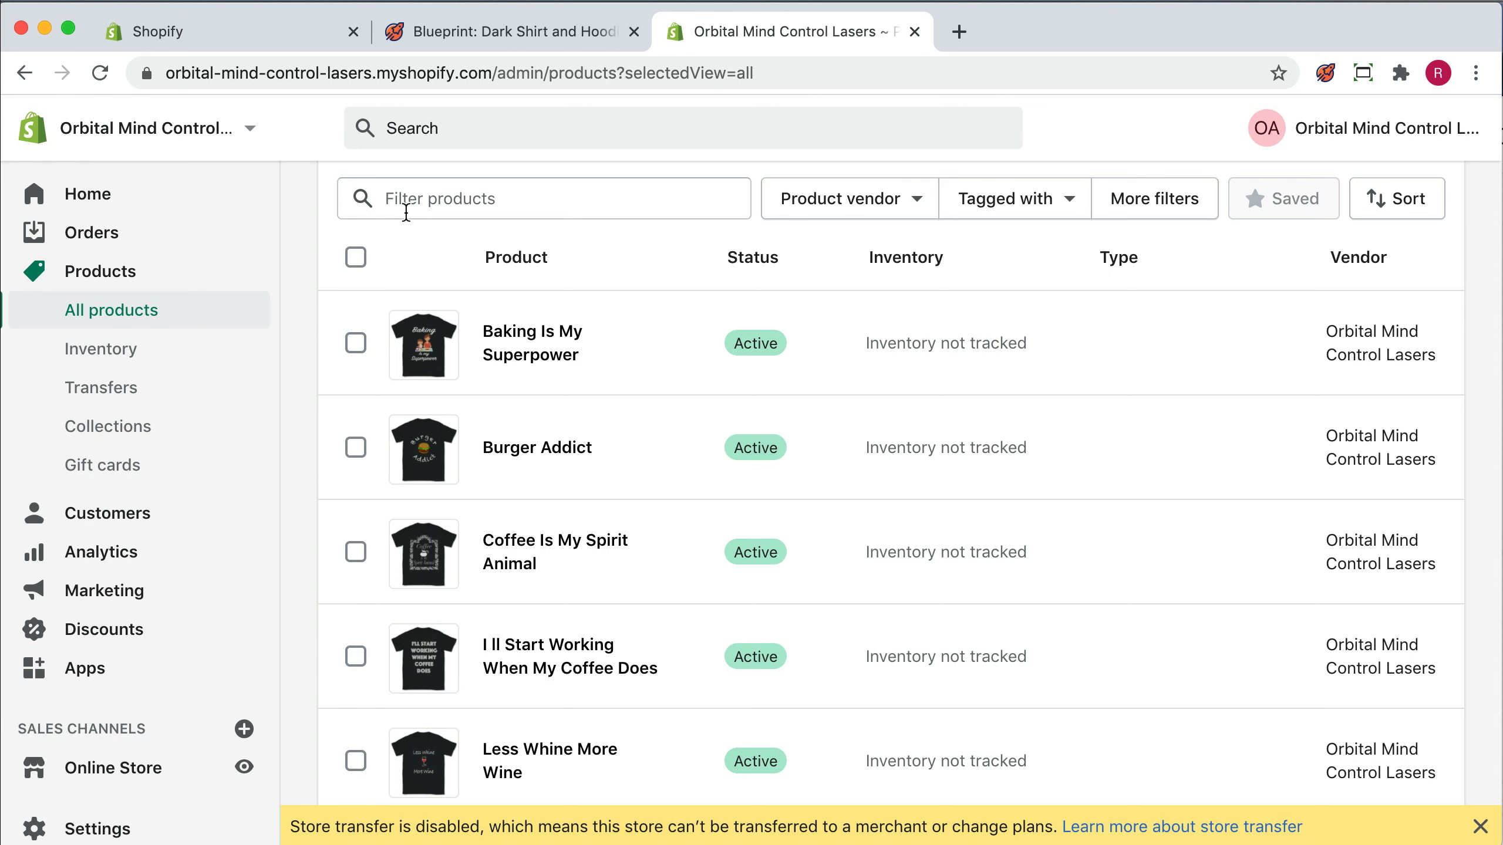
Step: Return to OrbitKit and view the organization's payment method settings and the fulfillment orders
left_click(500, 36)
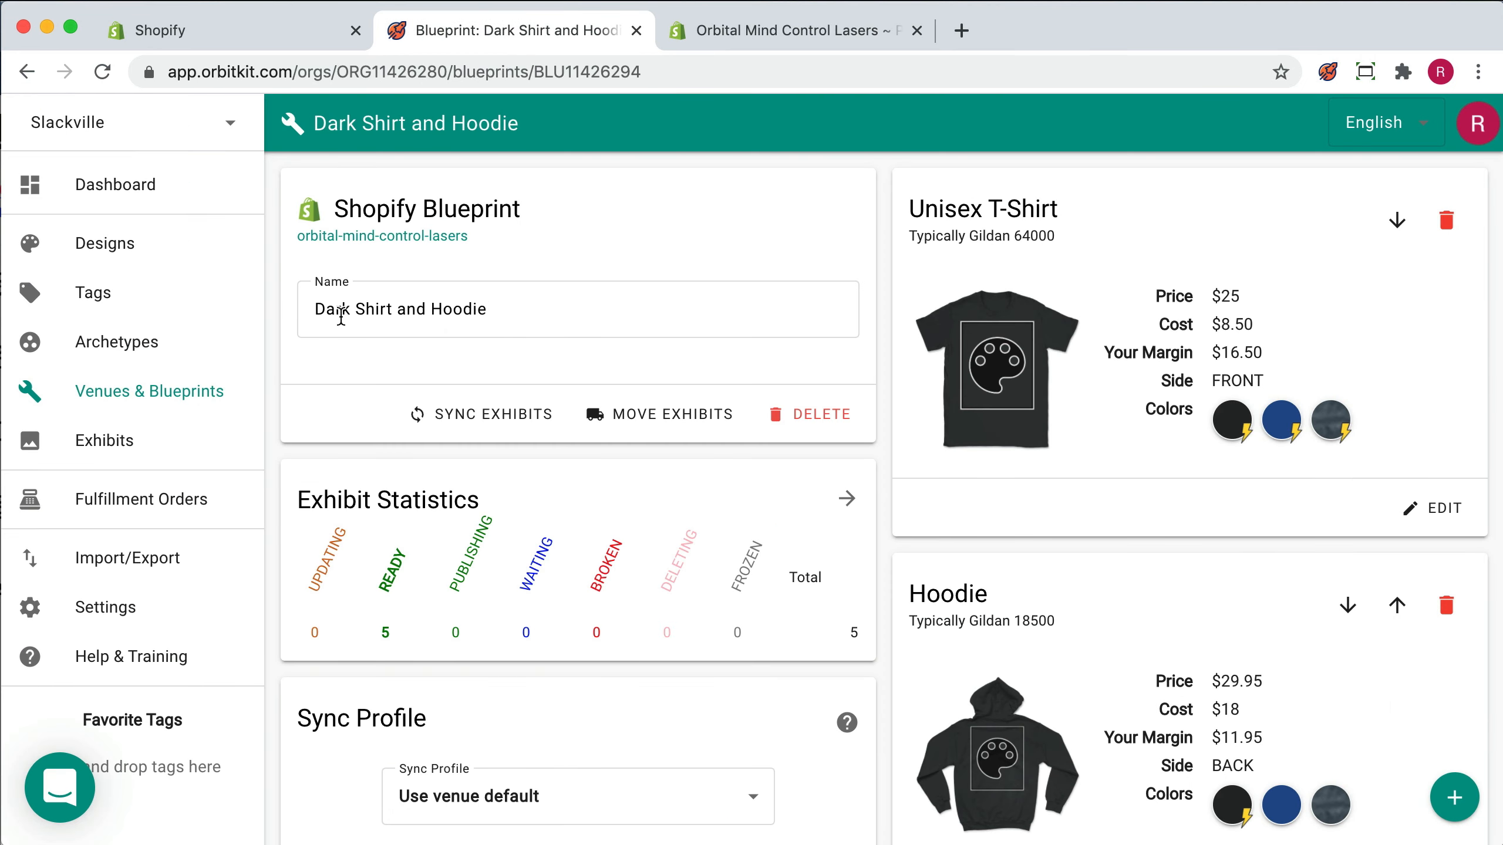
left_click(130, 618)
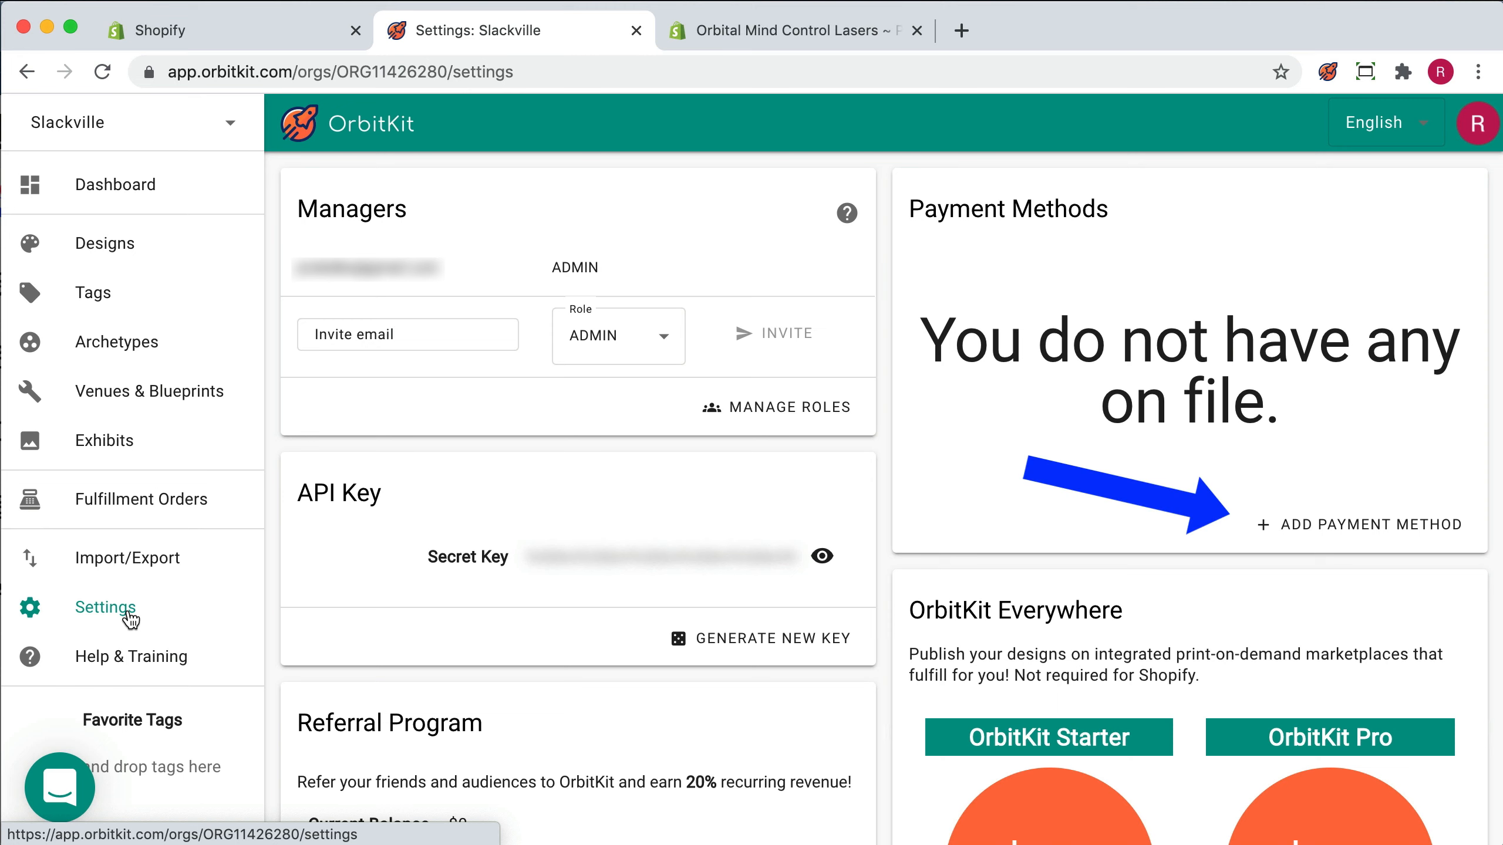
left_click(134, 502)
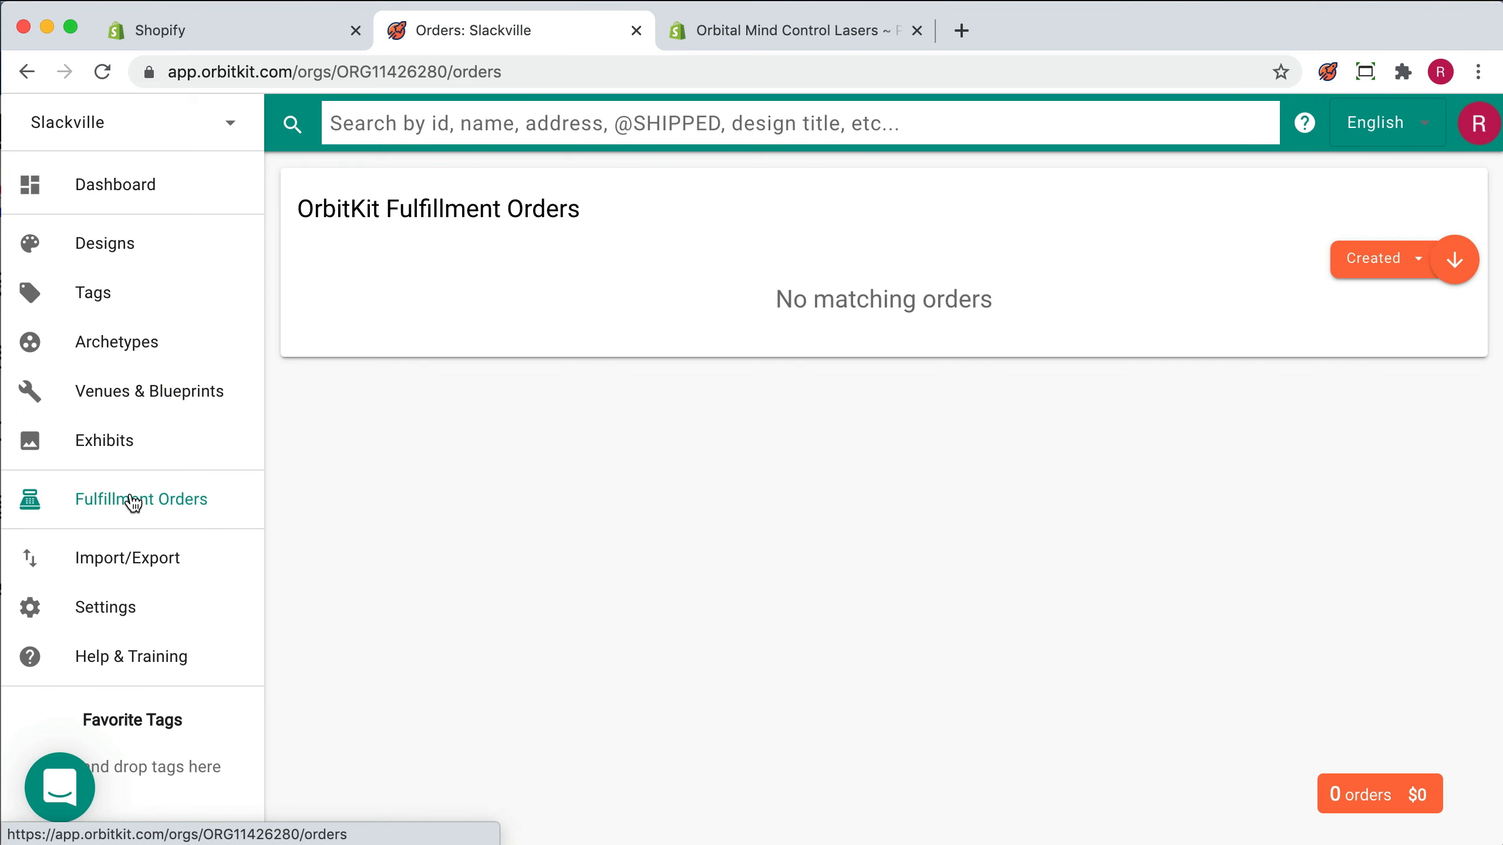
Step: Open the Dark Shirt and Hoodie blueprint of the orbital-mind-control-lasers venue and add the Premium Women's Tee
left_click(124, 391)
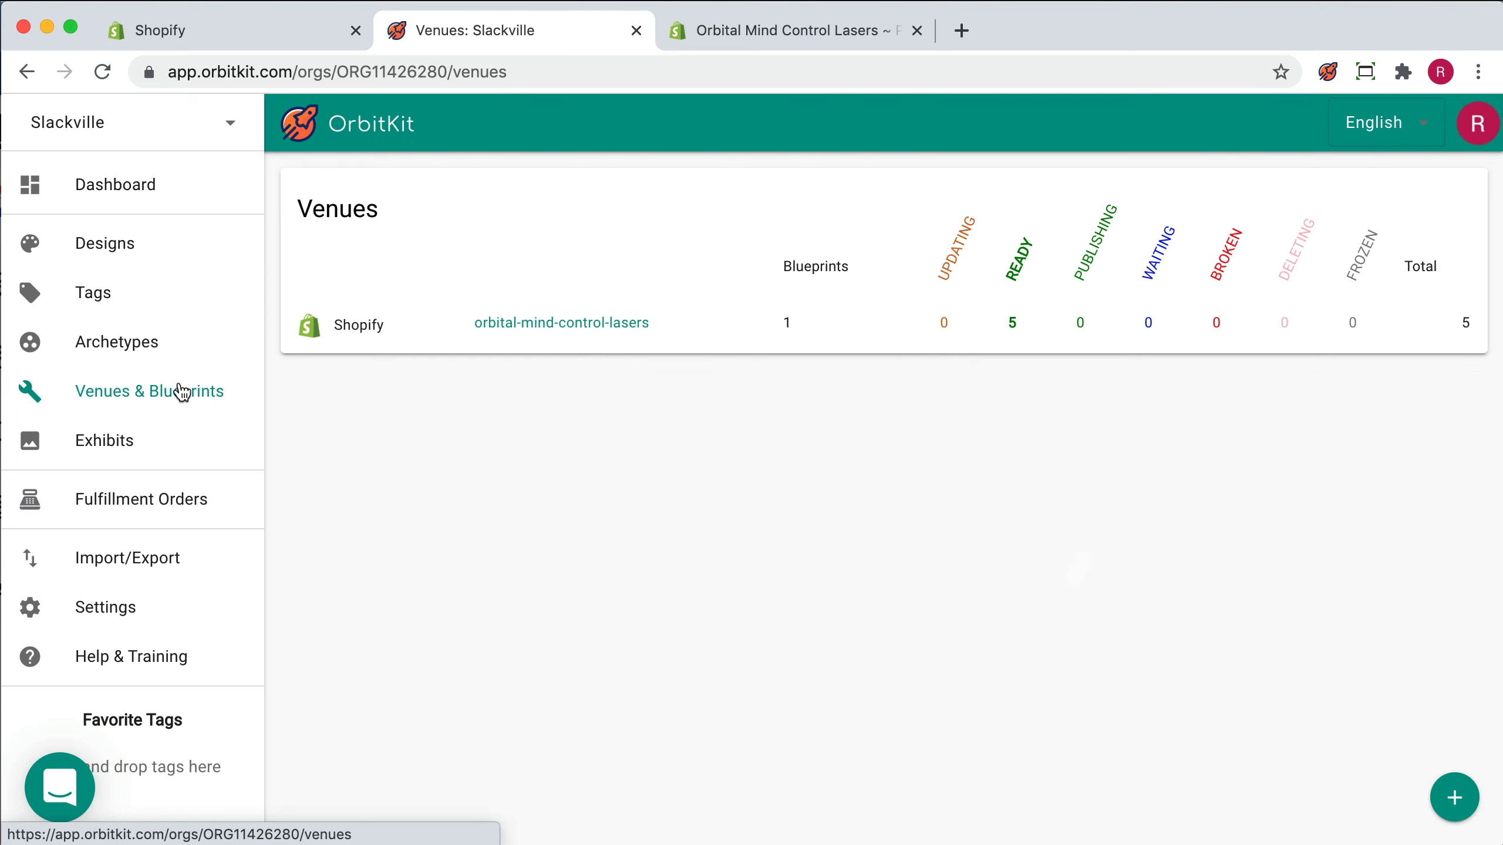
left_click(493, 324)
left_click(912, 384)
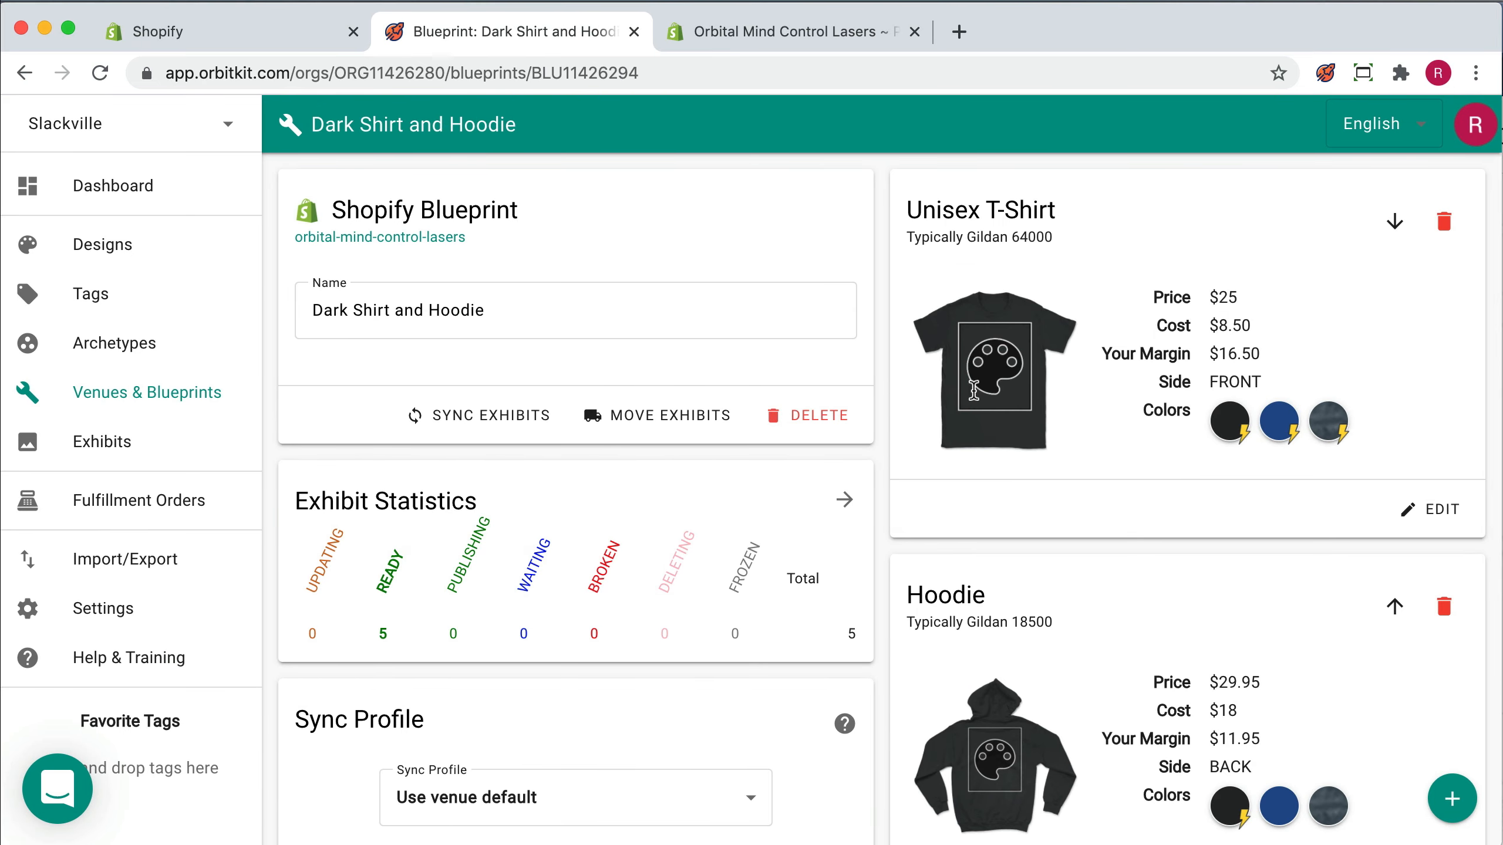
left_click(1450, 799)
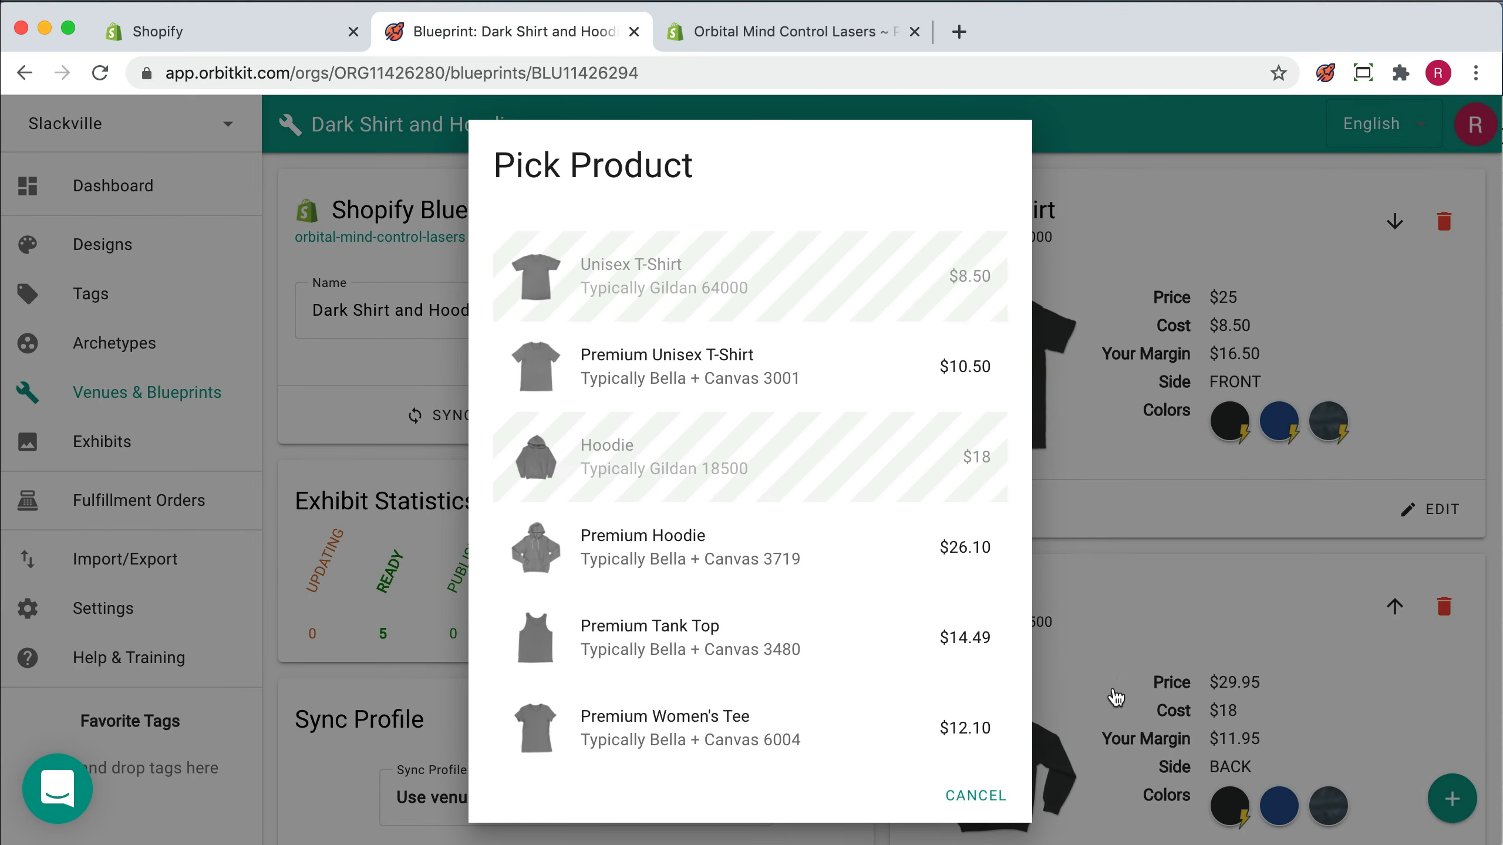
left_click(789, 727)
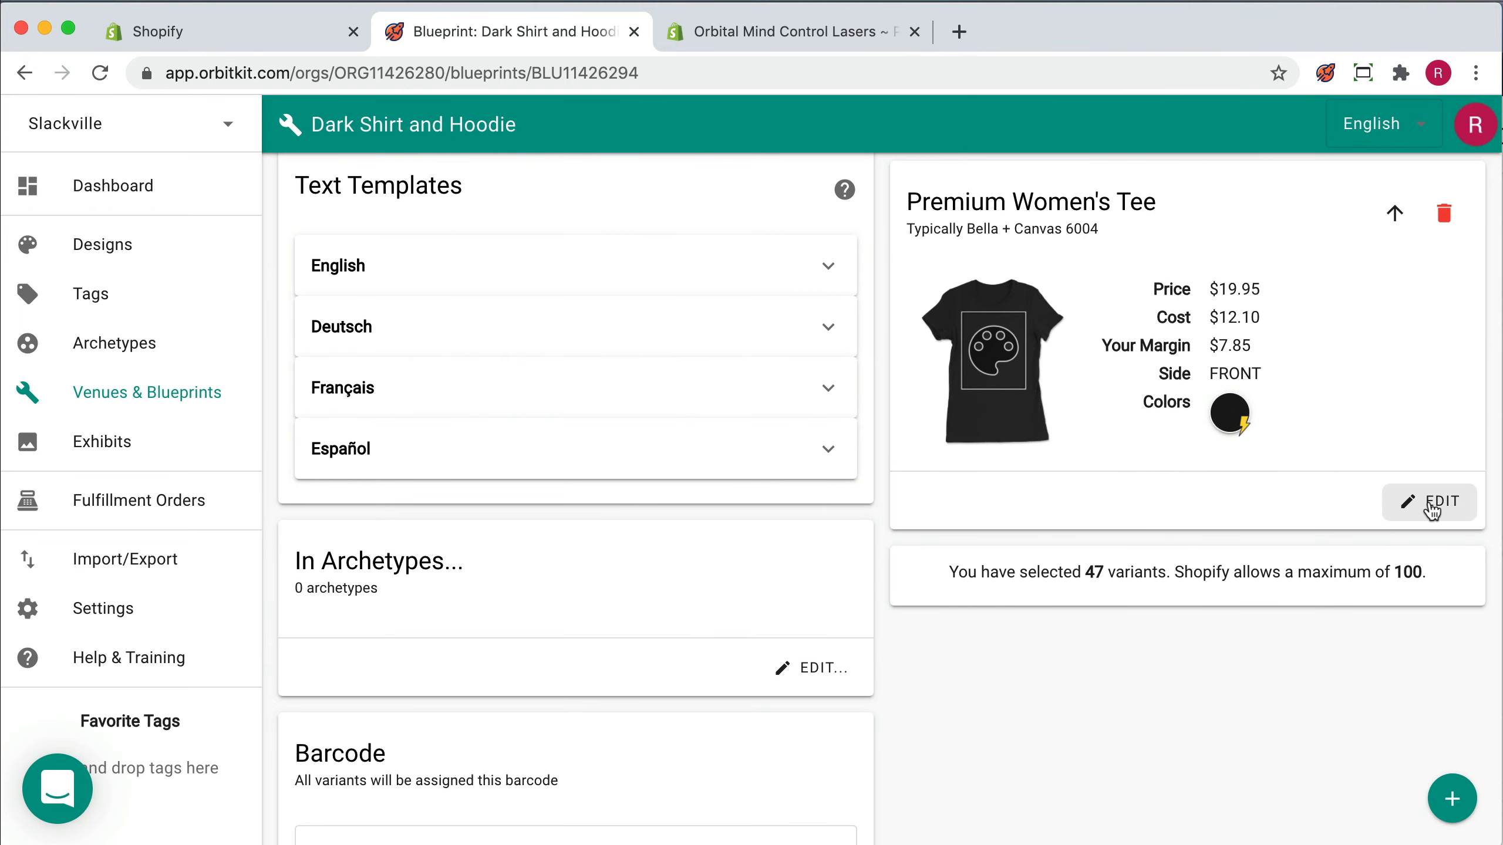
Step: Add blue as a second color for the Premium Women's Tee and save the blueprint product
left_click(1431, 503)
left_click(1219, 693)
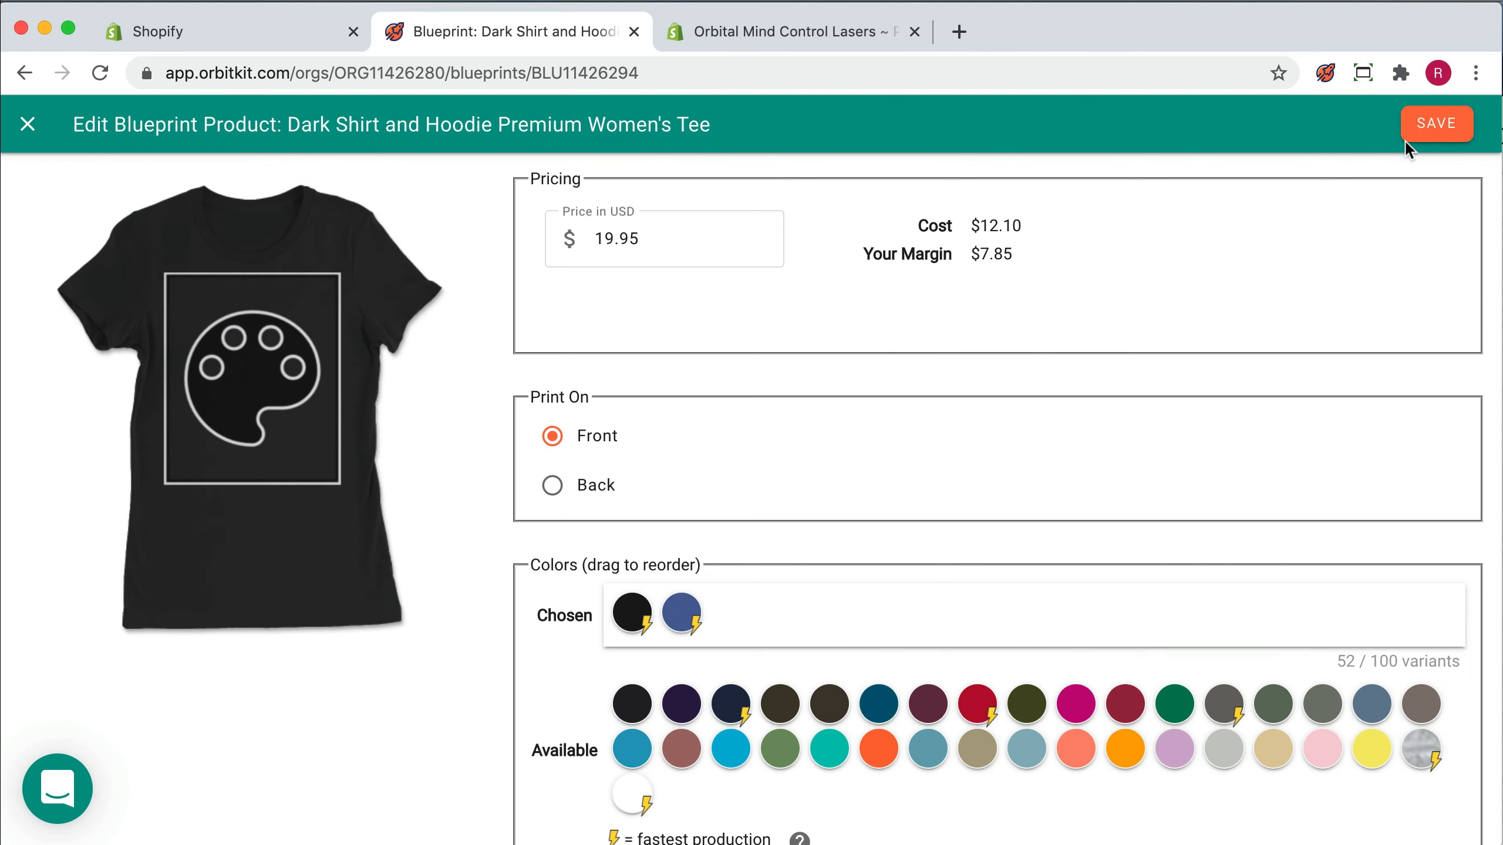
left_click(1423, 127)
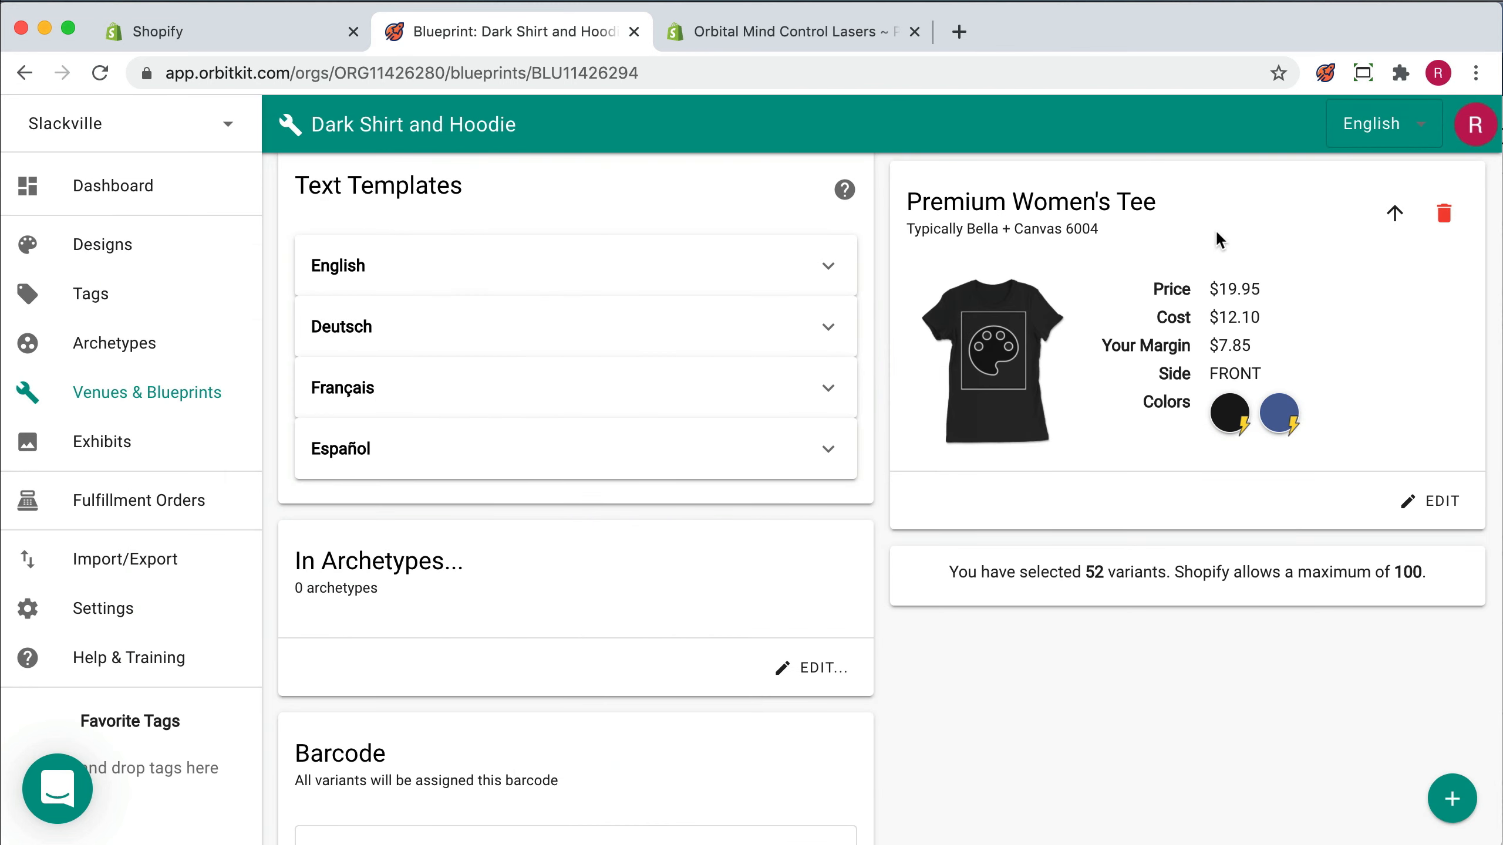
scroll(1066, 324, "up", 10)
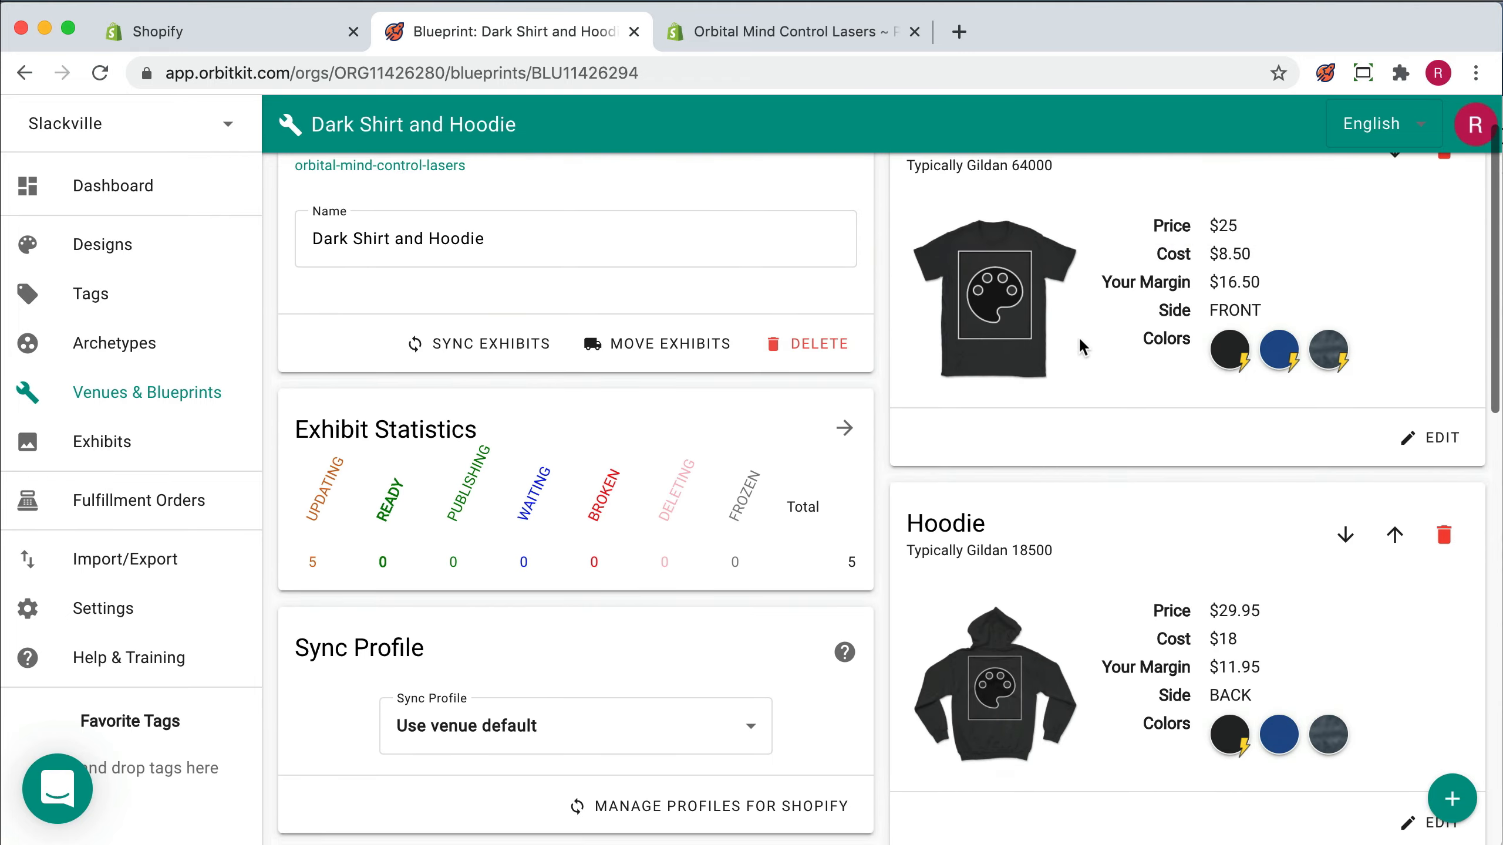
scroll(1082, 347, "up", 2)
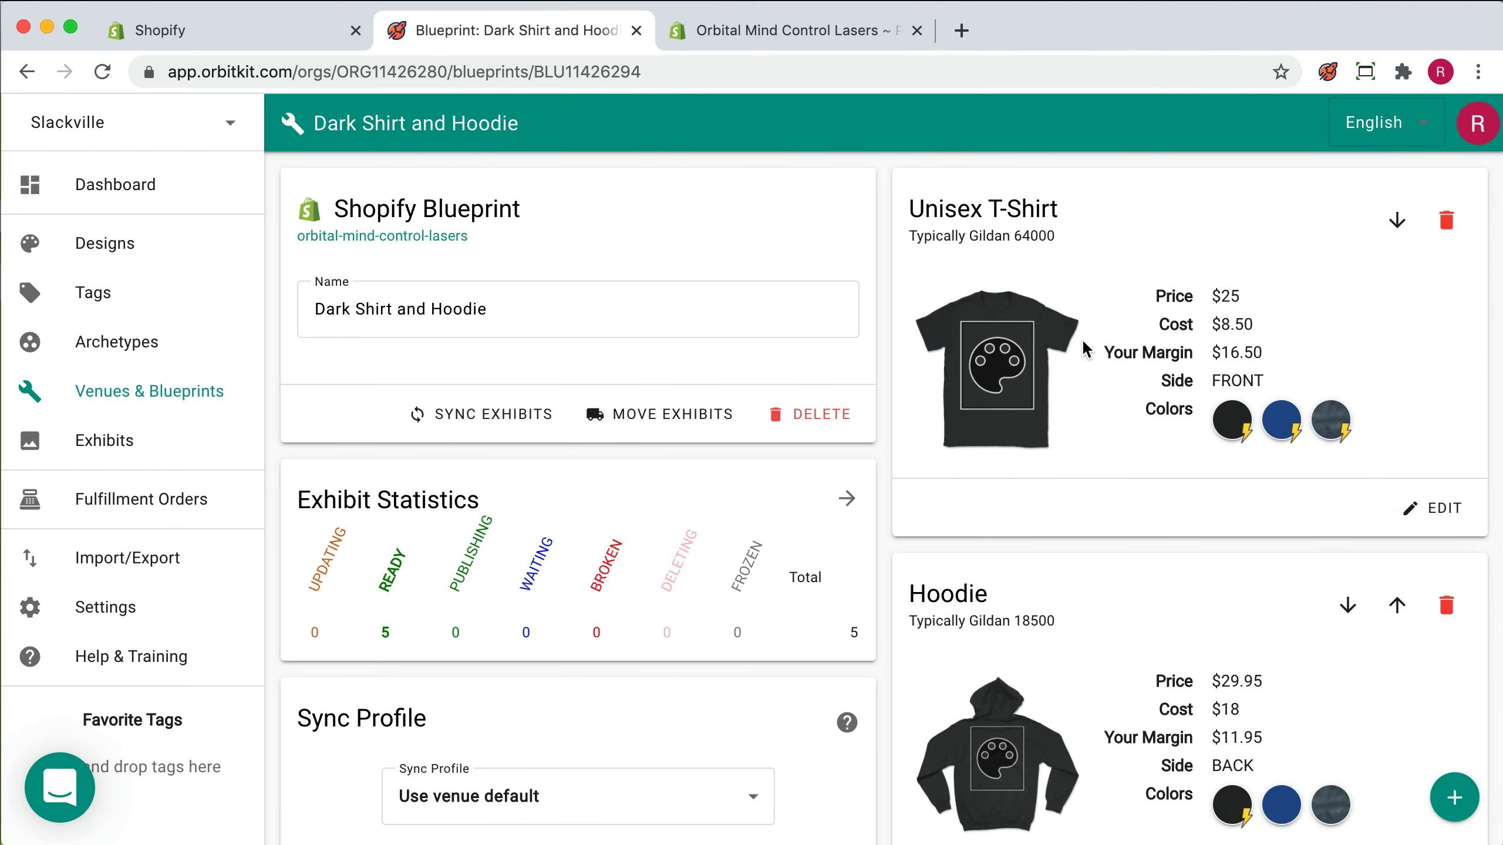
Step: Open the Baking Is My Superpower product in Shopify and check its media for the women's tee images
left_click(766, 29)
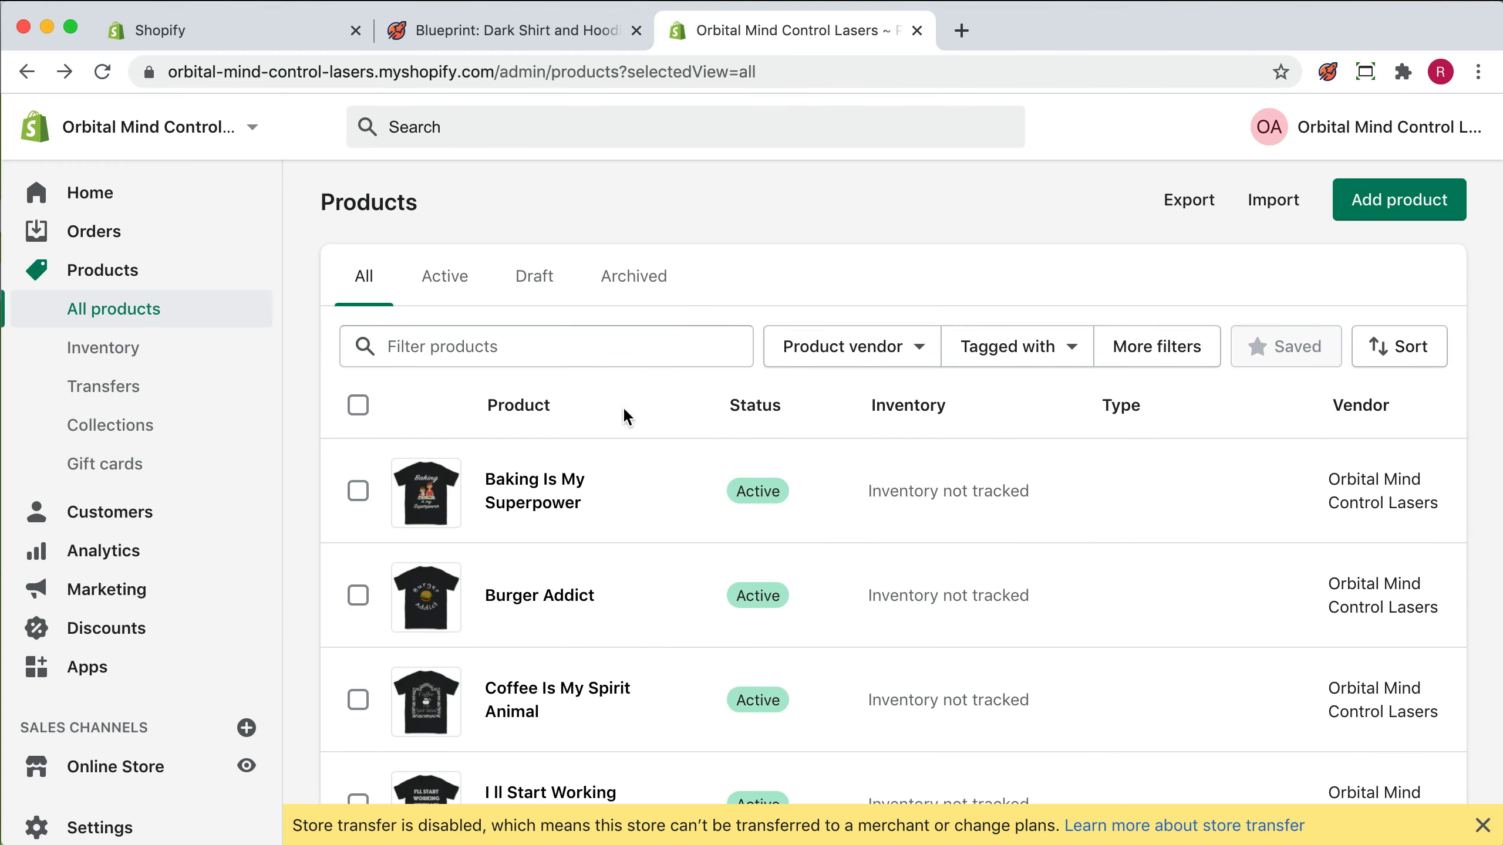
left_click(550, 485)
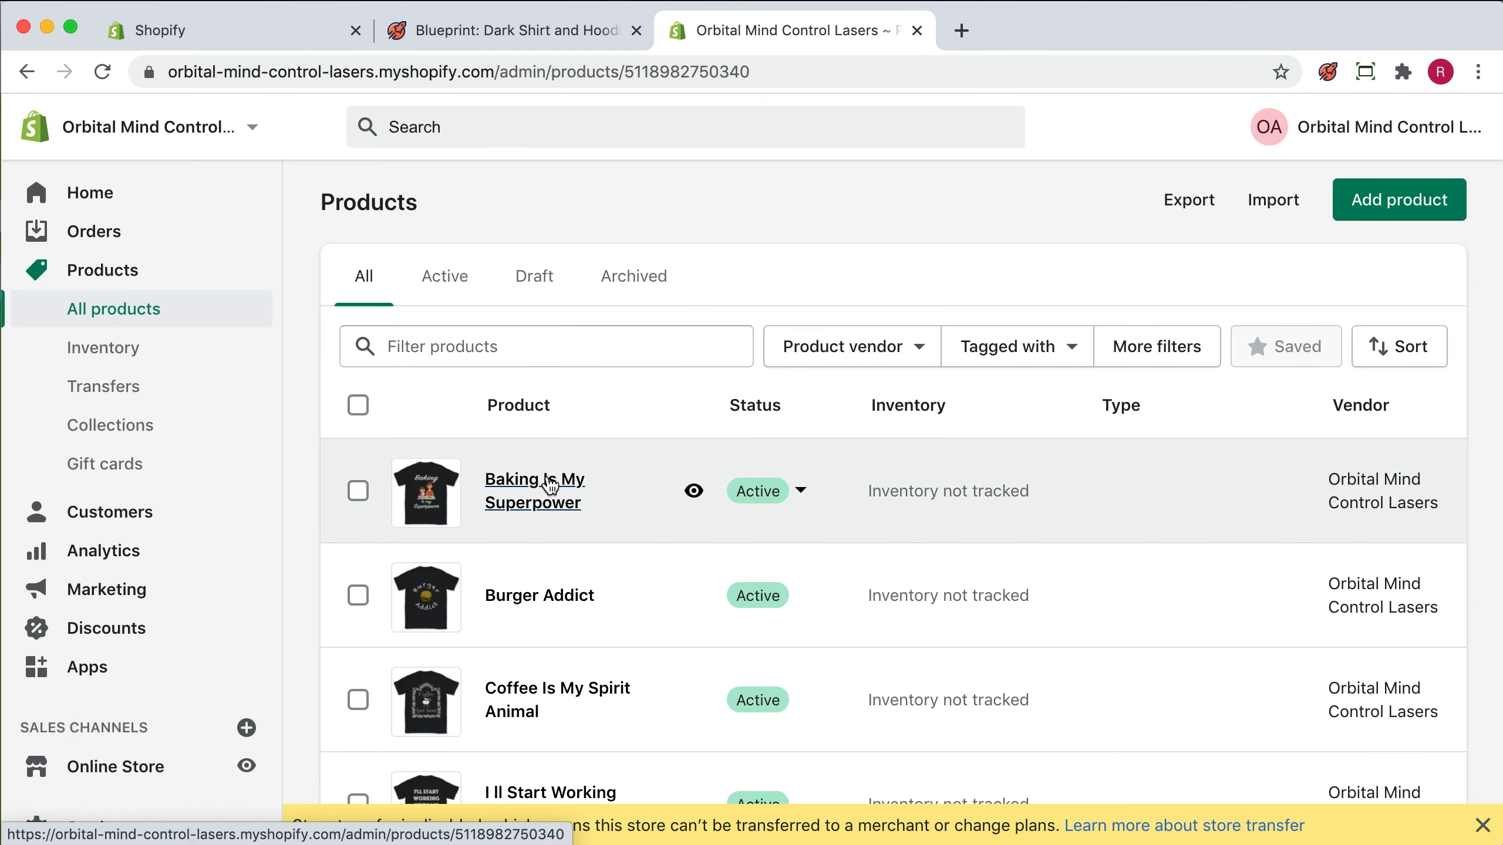
scroll(332, 509, "down", 15)
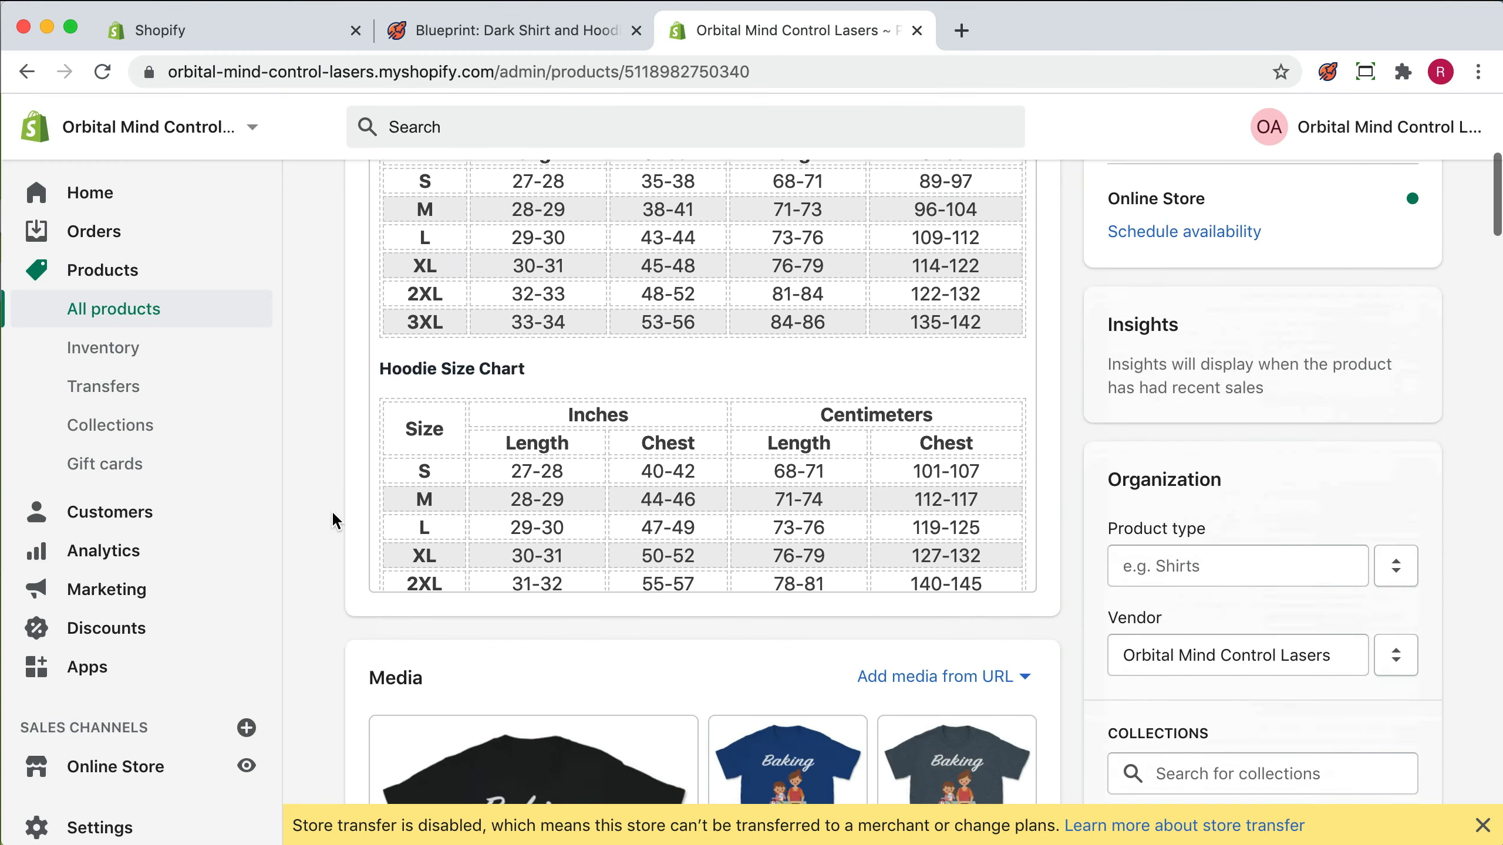
scroll(331, 510, "down", 4)
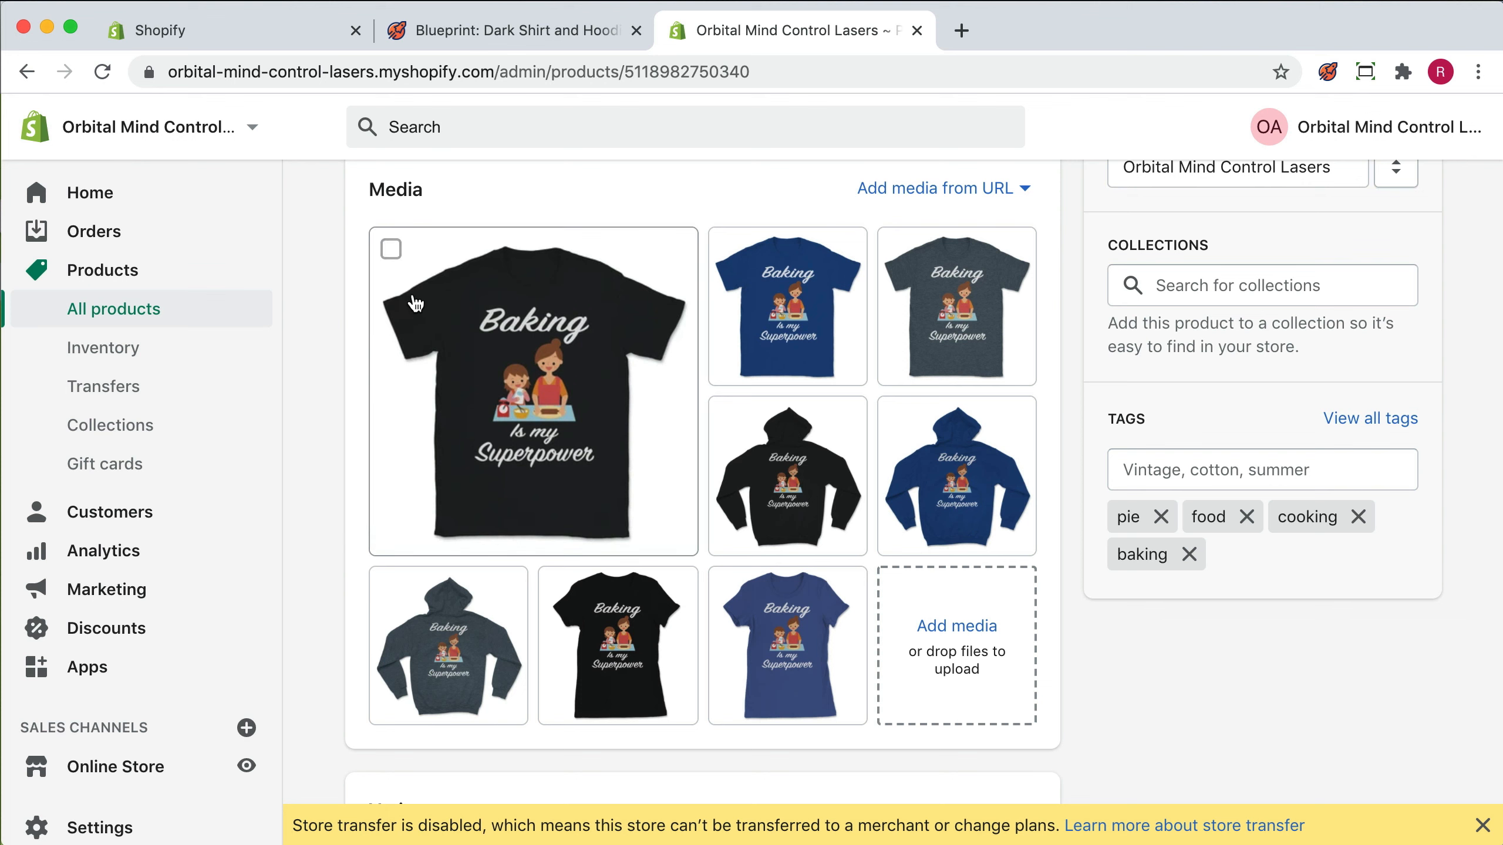
Step: Switch back to OrbitKit and open the full list of designs
left_click(519, 30)
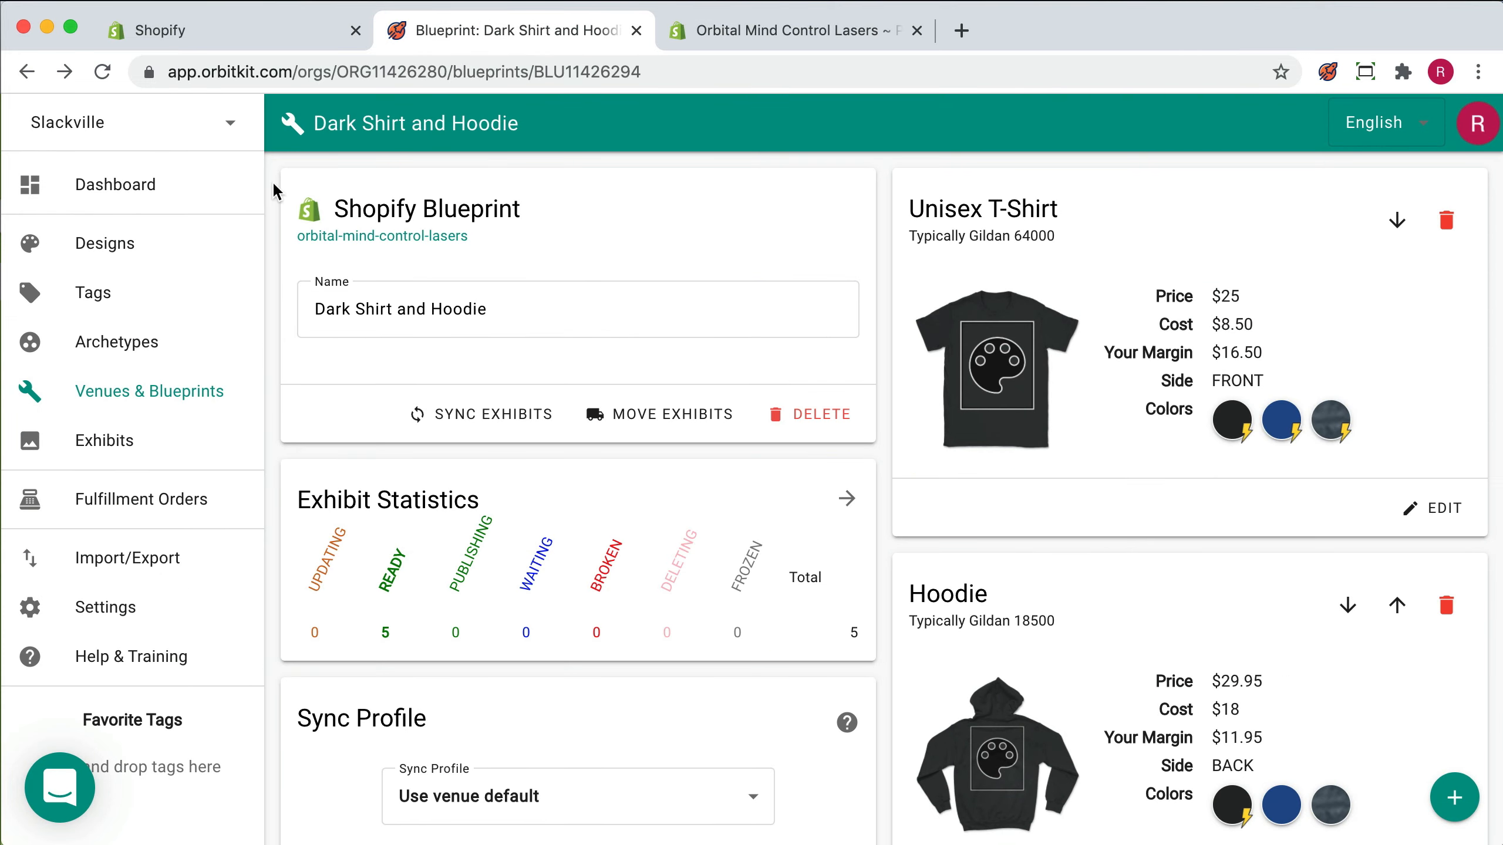
left_click(130, 252)
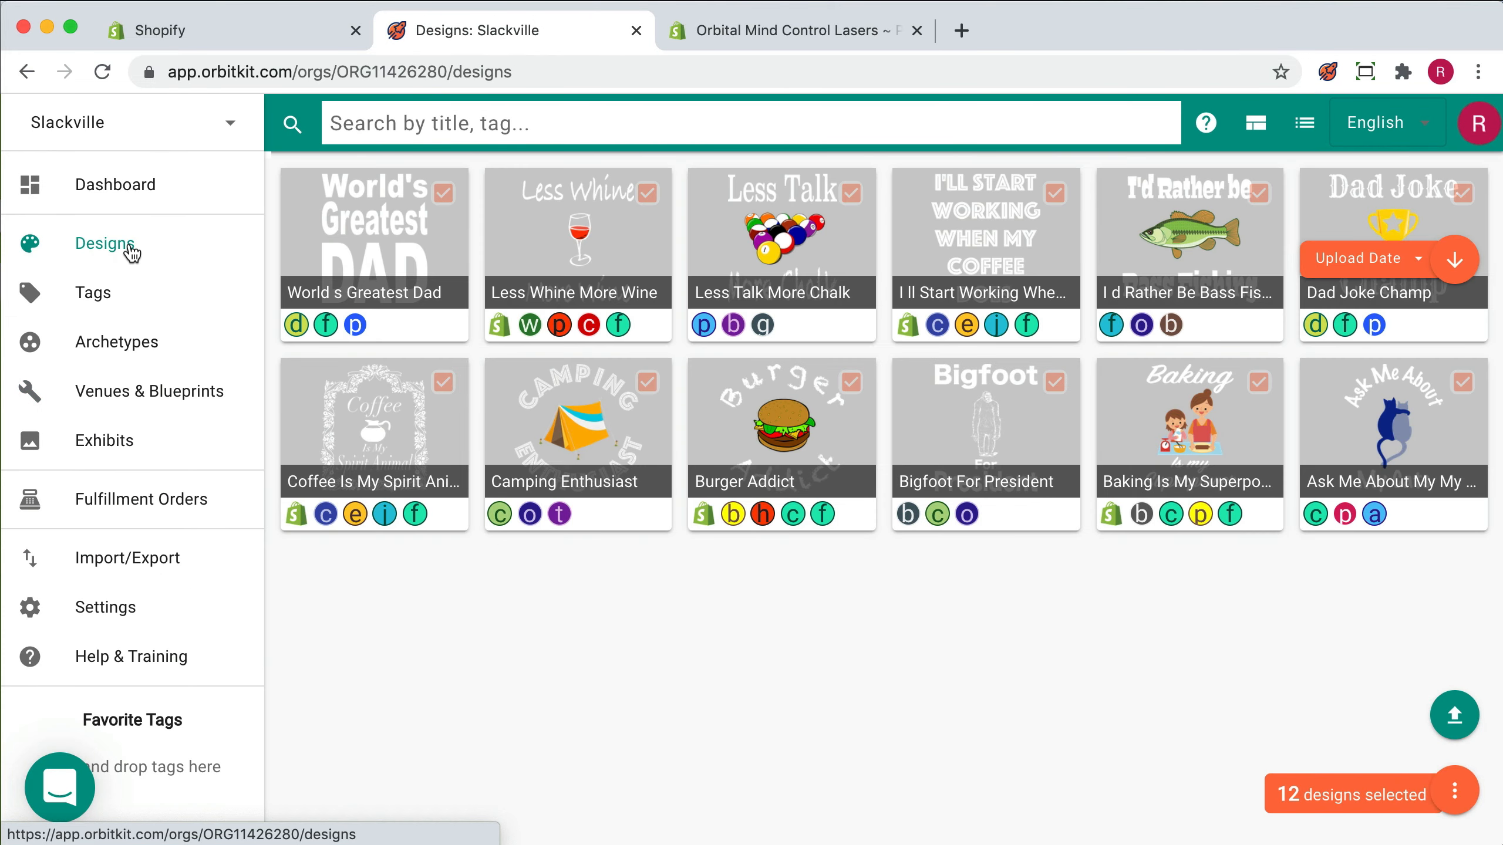
left_click(131, 253)
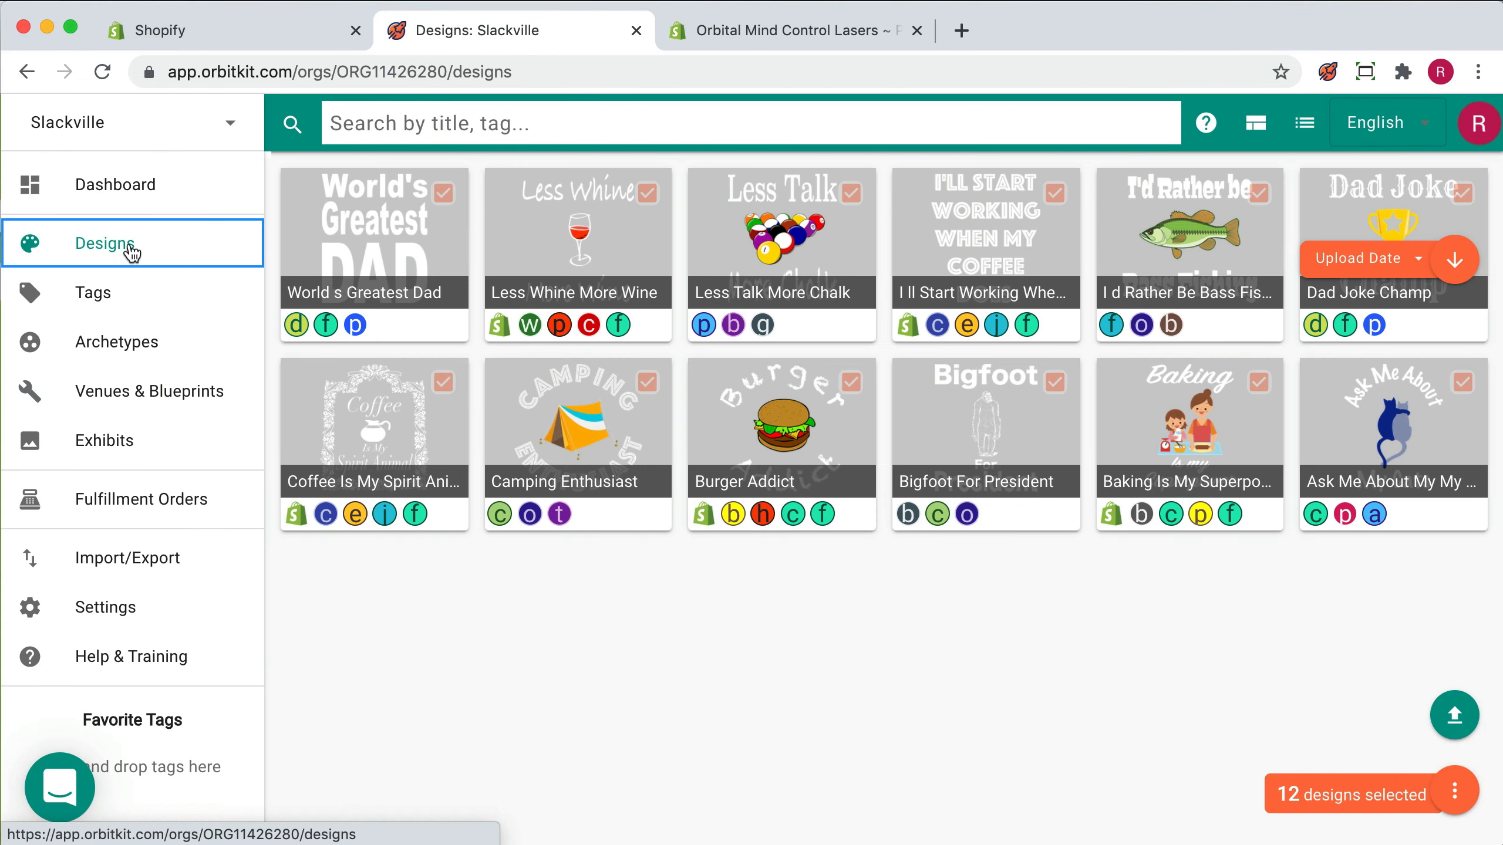